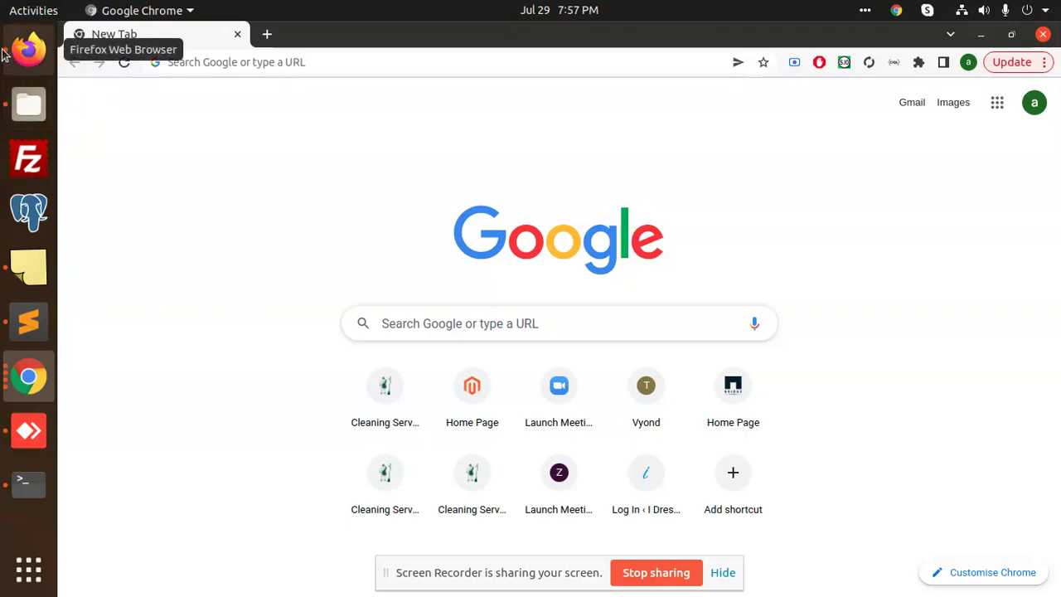
Inspect the Luma store's Sale menu link in Firefox and scroll down to its inherited CSS rules.
click(29, 50)
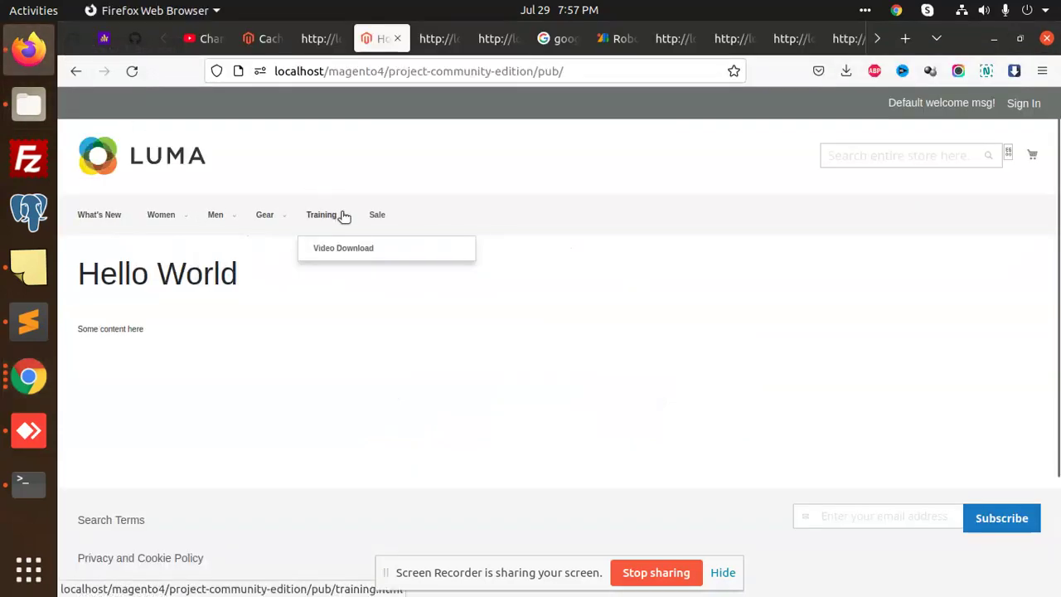
right_click(374, 222)
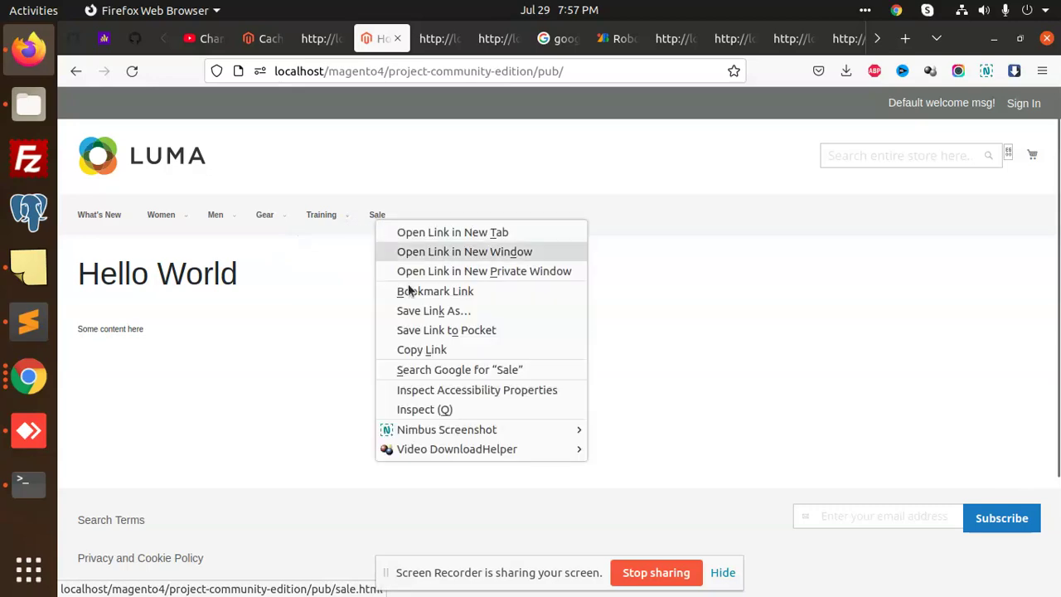
click(417, 407)
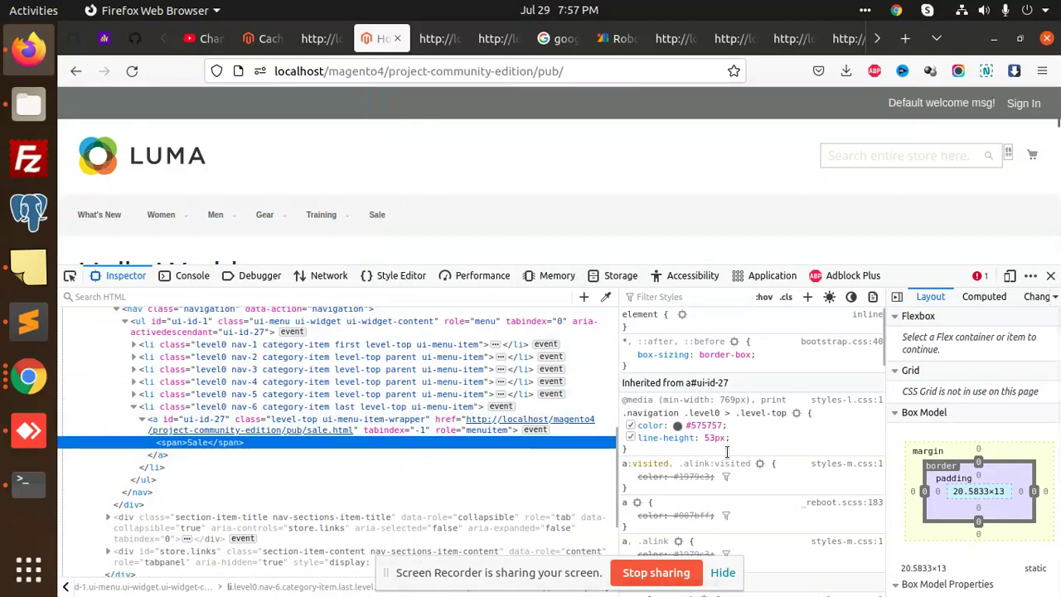
scroll(756, 432, down, 4)
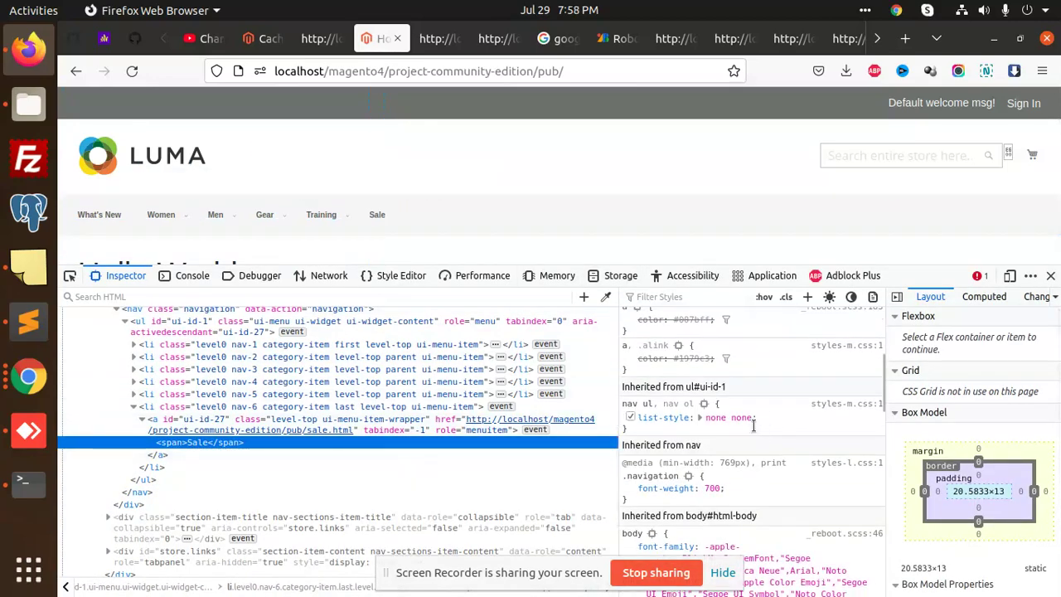
scroll(753, 426, down, 1)
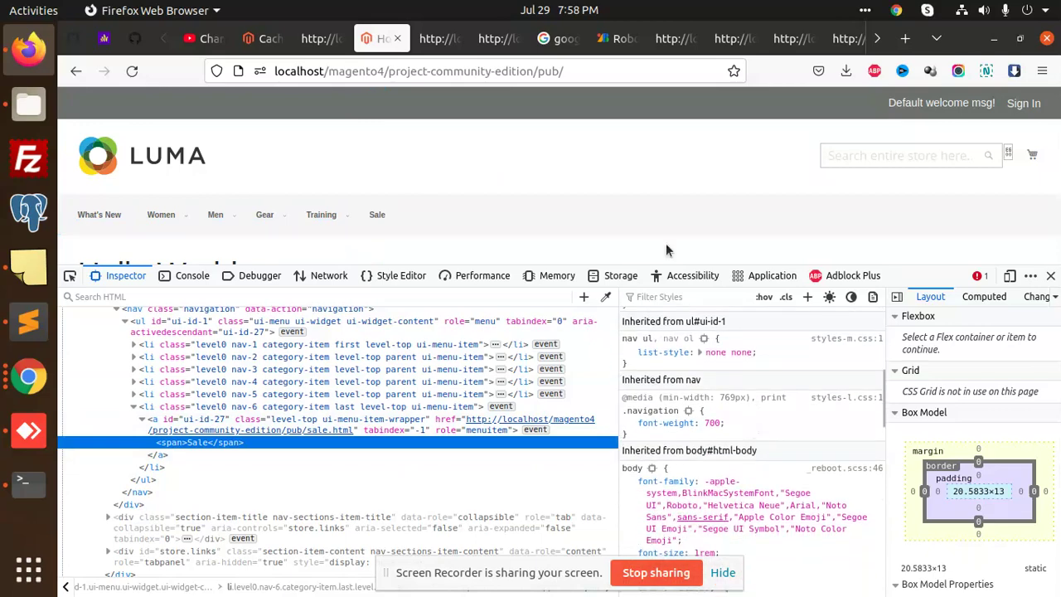
Open the theme's web/bootstrap/css folder in Files.
click(38, 106)
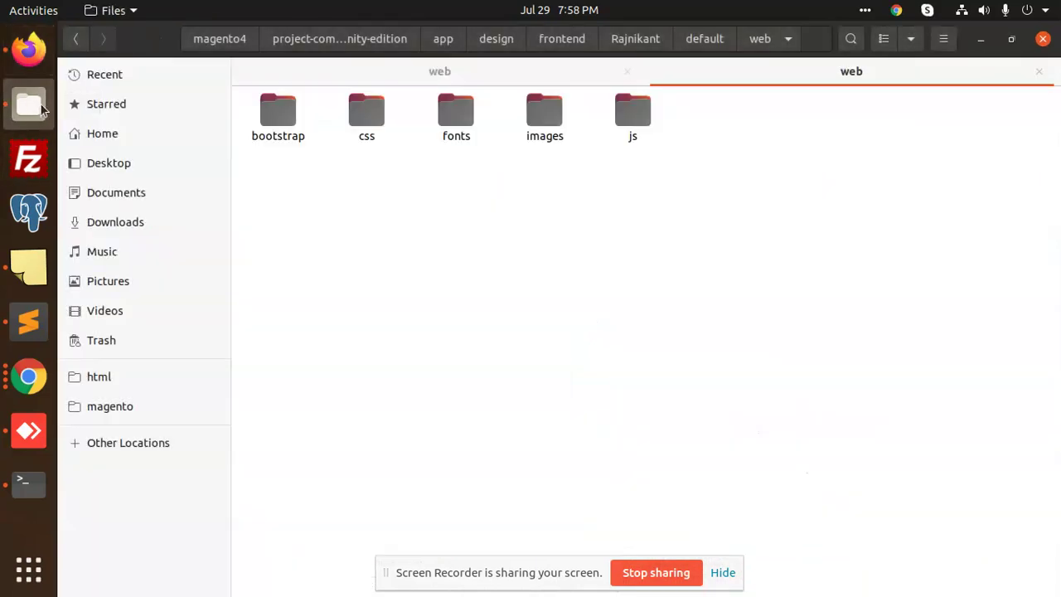
click(262, 116)
double_click(261, 116)
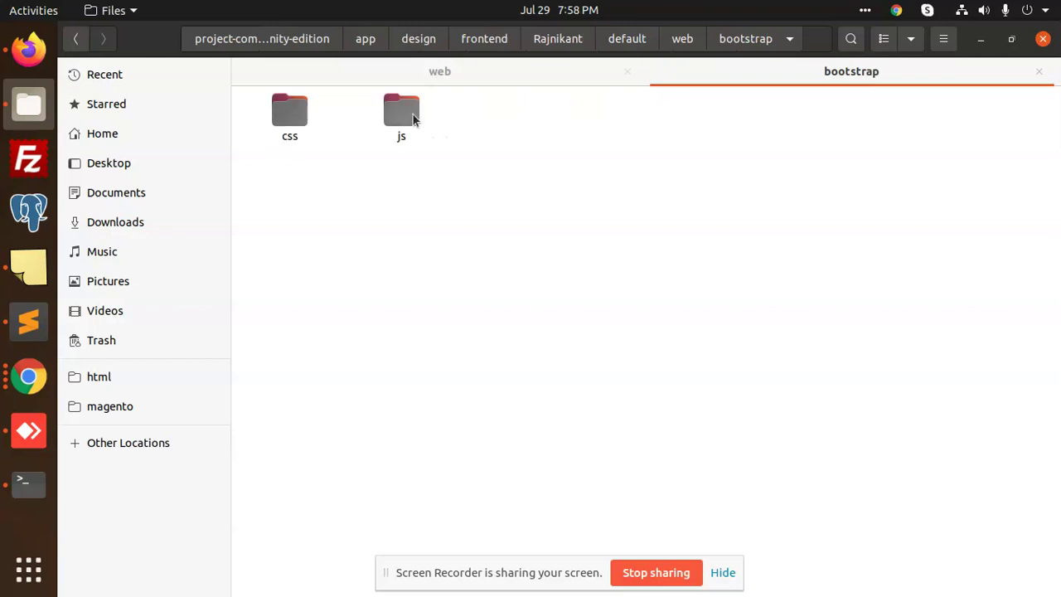
double_click(281, 118)
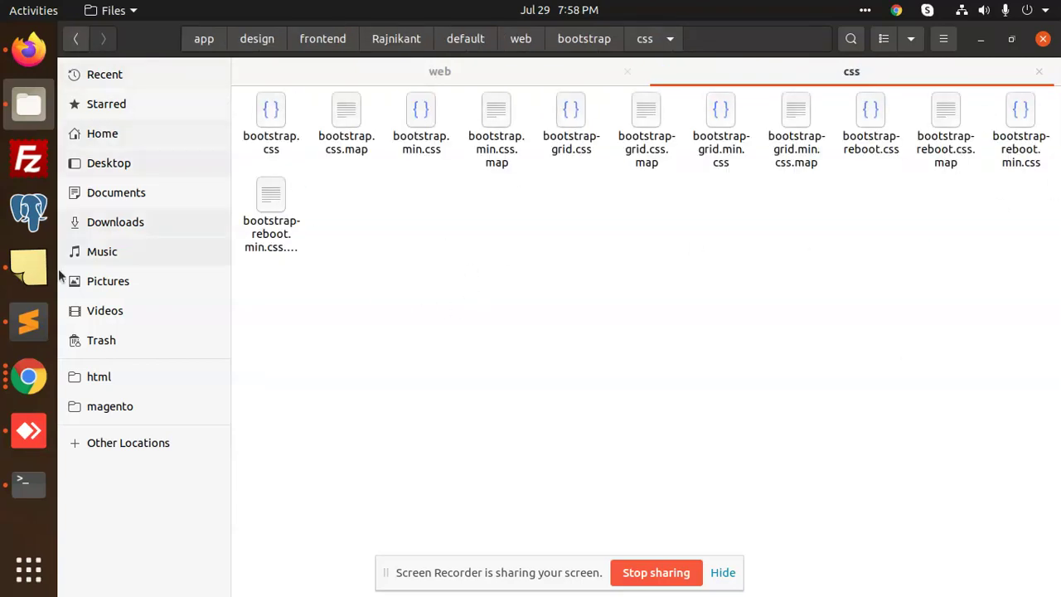
Check the bootstrap stylesheet line 20 in default_head_blocks.xml in Sublime Text.
click(29, 323)
click(257, 437)
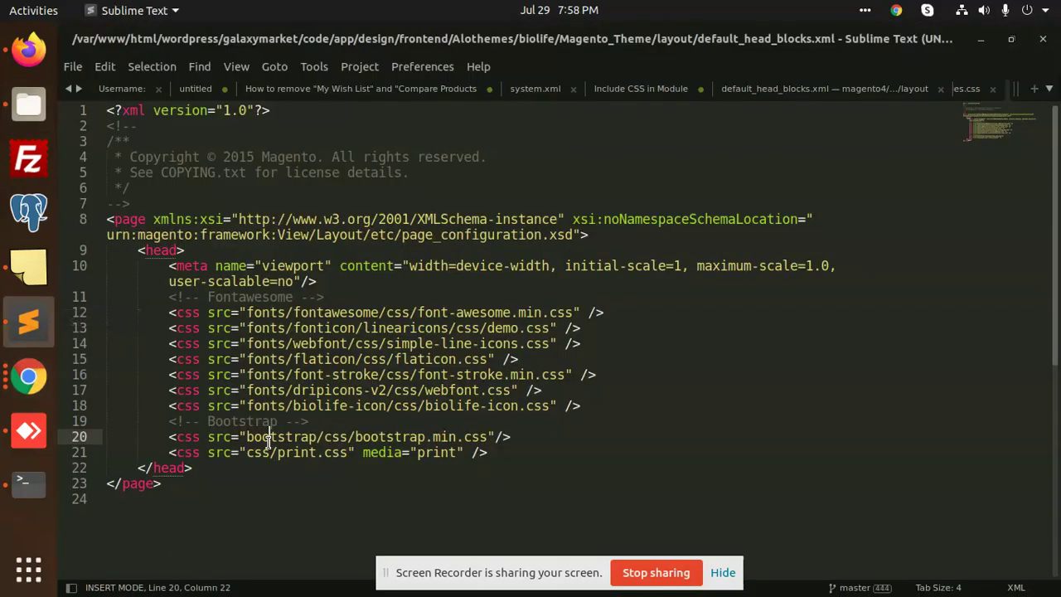
click(394, 437)
double_click(395, 437)
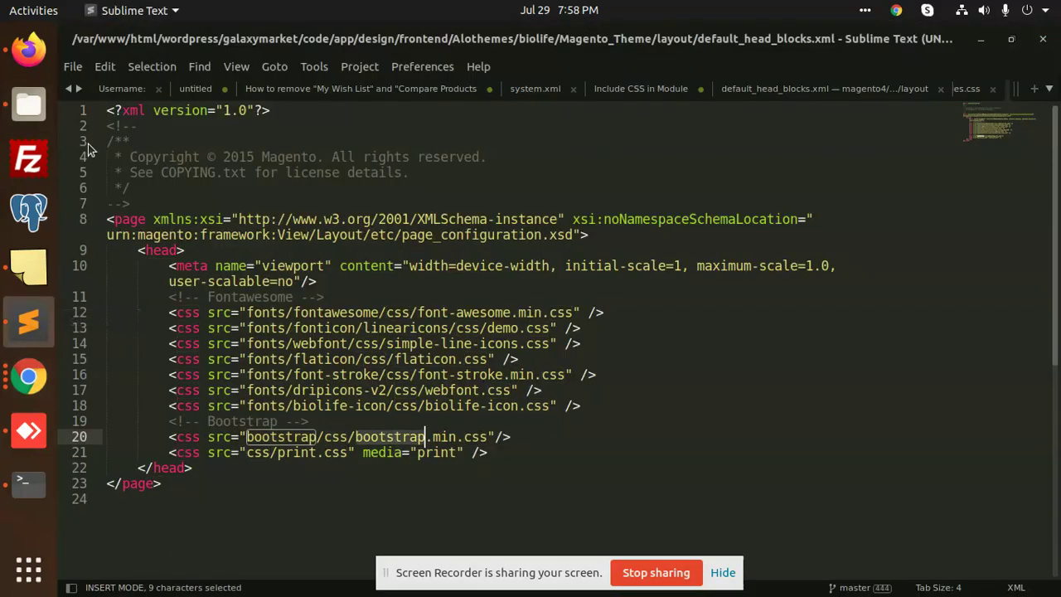
click(29, 104)
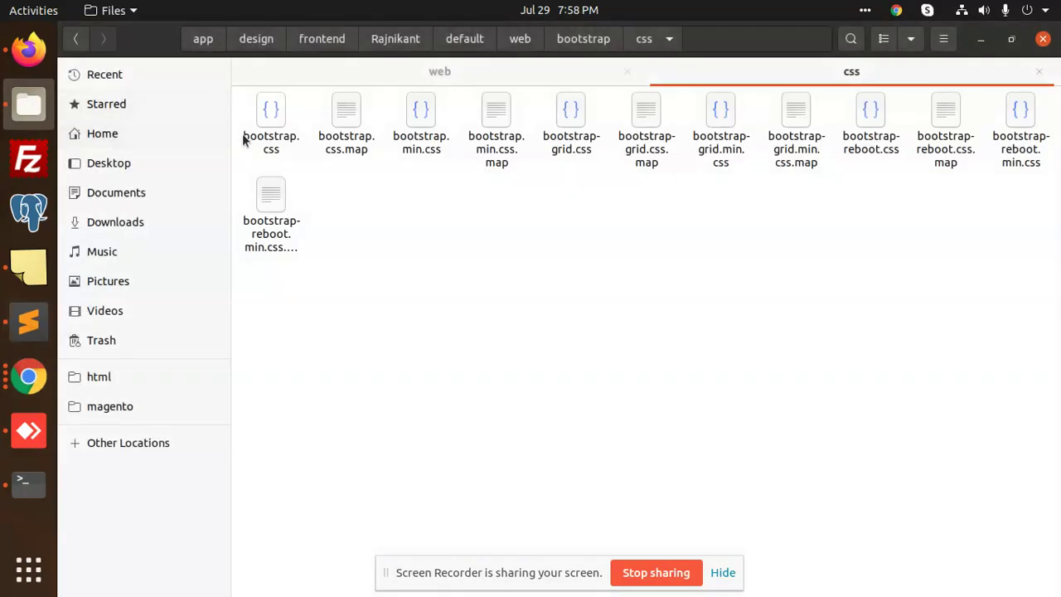
Browse from bootstrap/css to web/fonts/flaticon/css and select flaticon.css.
click(433, 140)
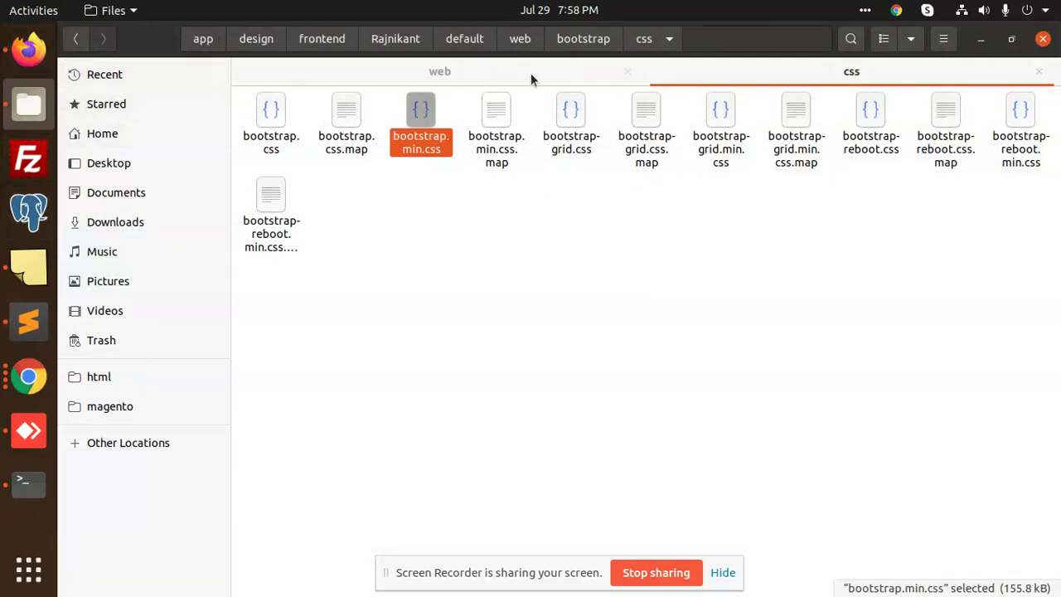
click(520, 39)
double_click(445, 122)
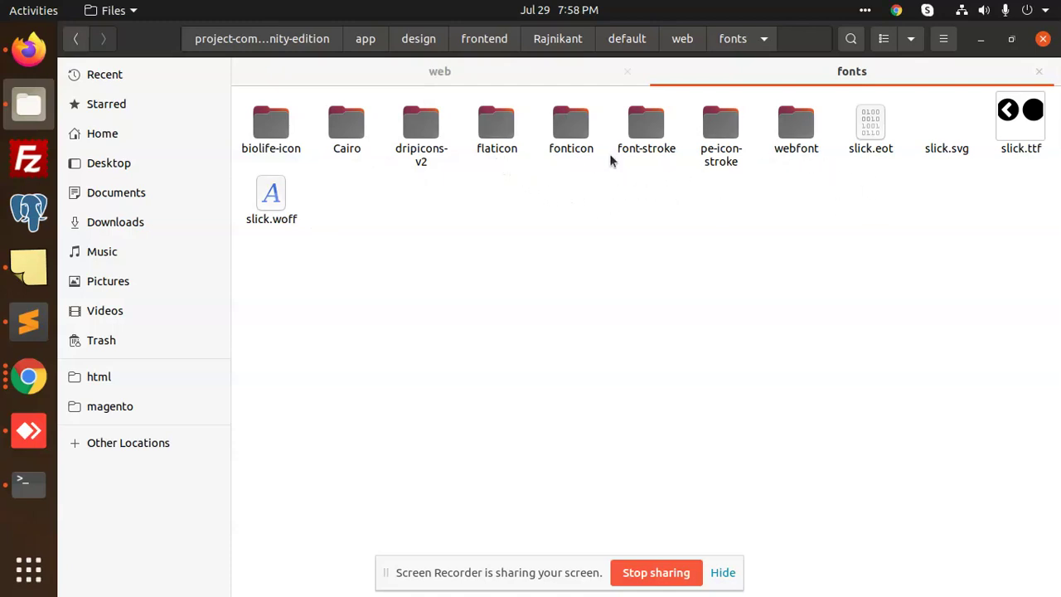
double_click(498, 133)
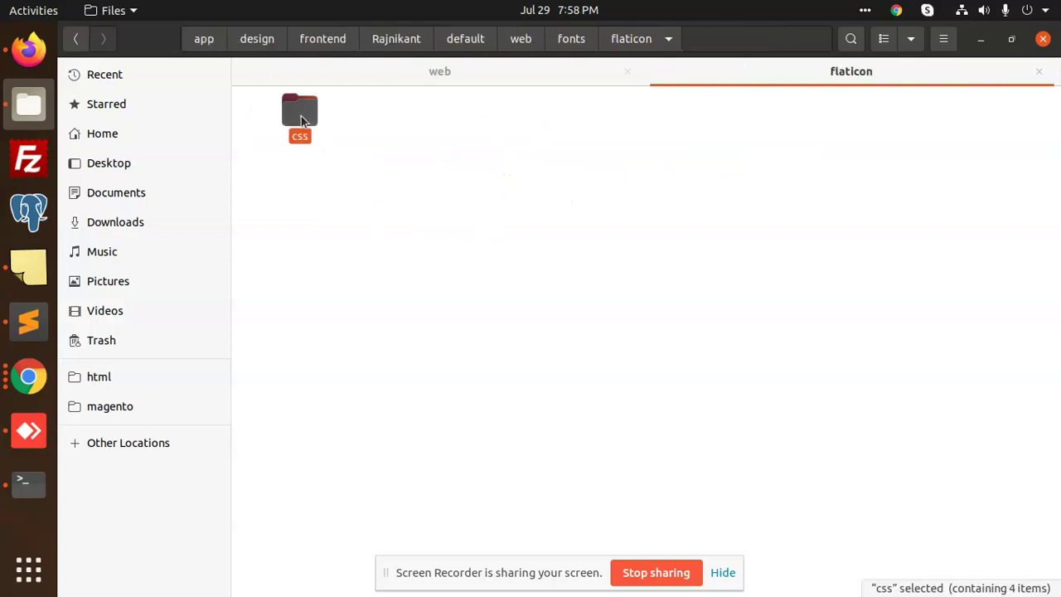
double_click(298, 116)
click(276, 149)
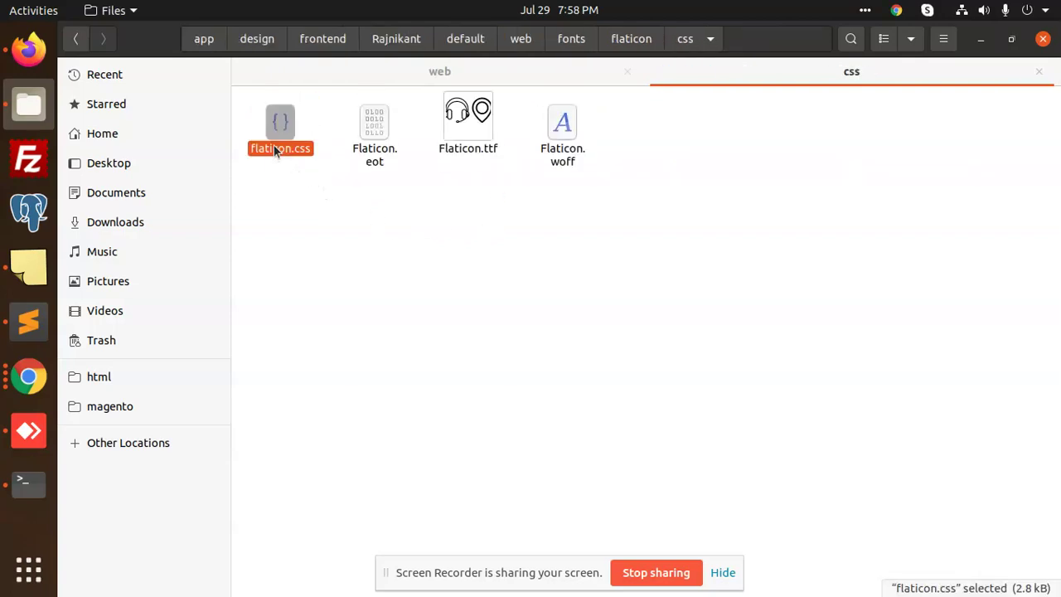
right_click(275, 149)
Open flaticon.css in Sublime Text and copy the flaticon-bag class name.
click(323, 157)
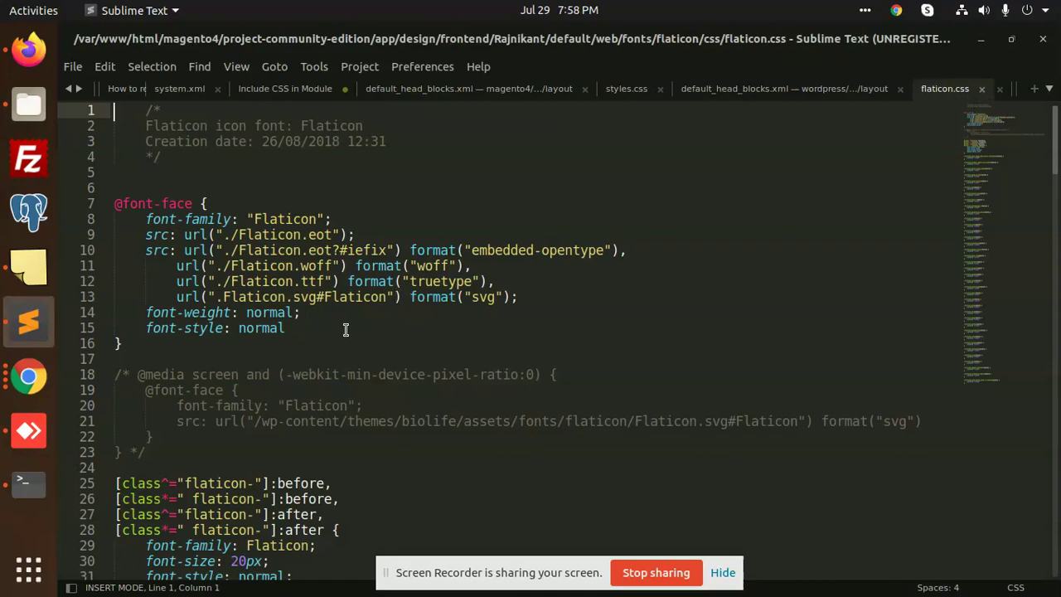
scroll(346, 329, down, 4)
scroll(351, 331, down, 1)
scroll(350, 348, down, 3)
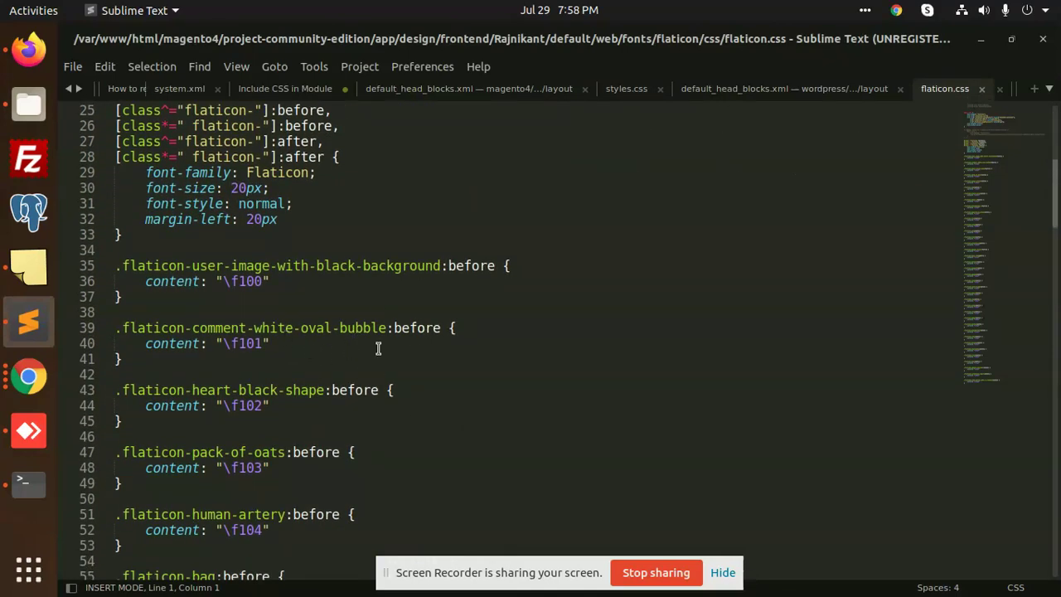
scroll(378, 349, down, 5)
scroll(277, 403, down, 1)
drag(123, 296, 218, 296)
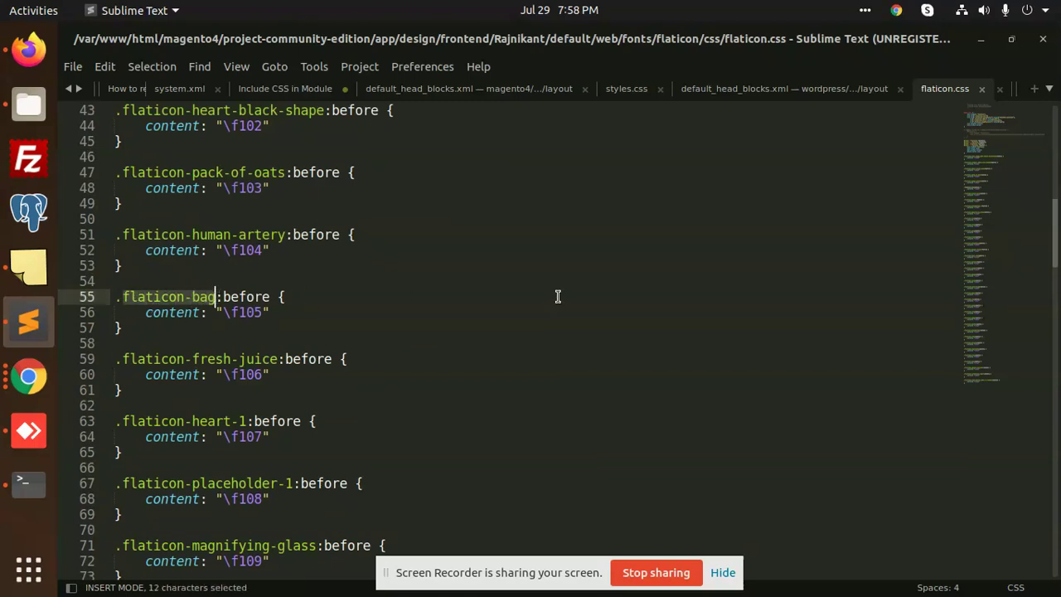
key(ctrl+c)
key(alt+Tab)
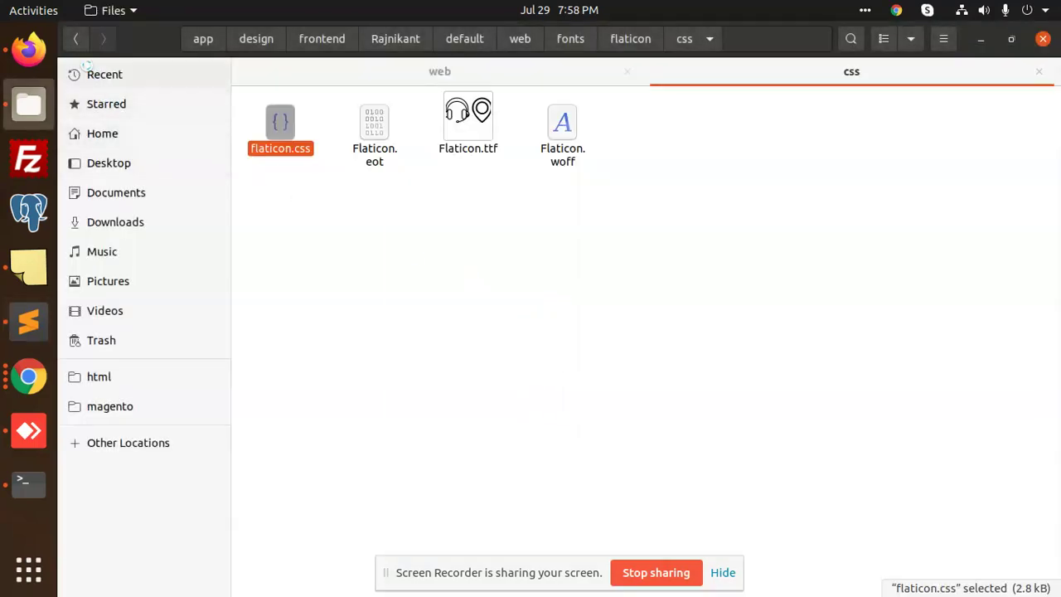
key(alt+Tab)
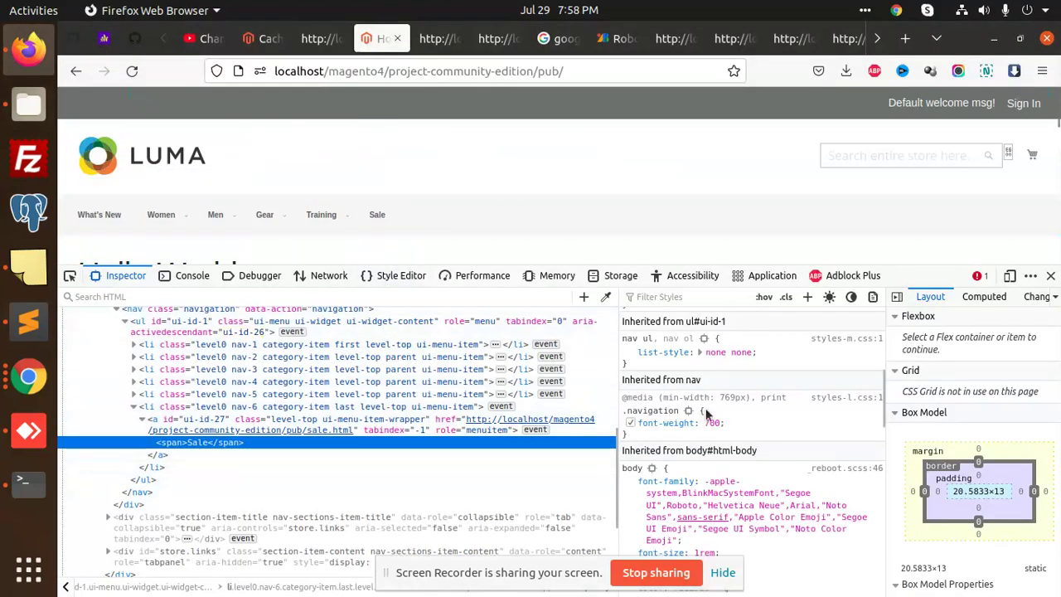
Inspect the Sale menu link again in Firefox's Inspector.
scroll(398, 348, up, 2)
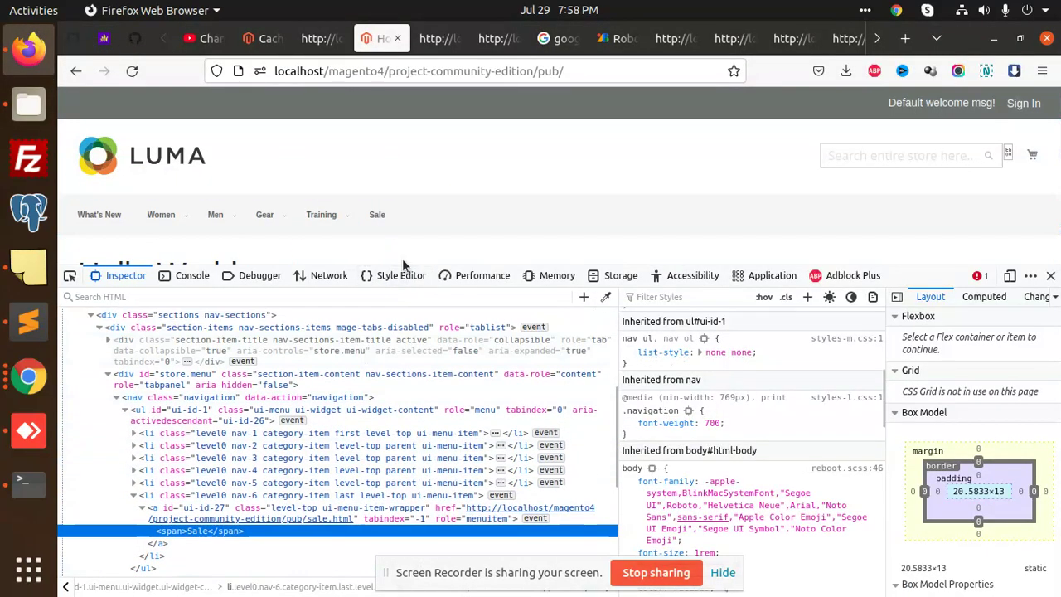
right_click(377, 216)
click(423, 405)
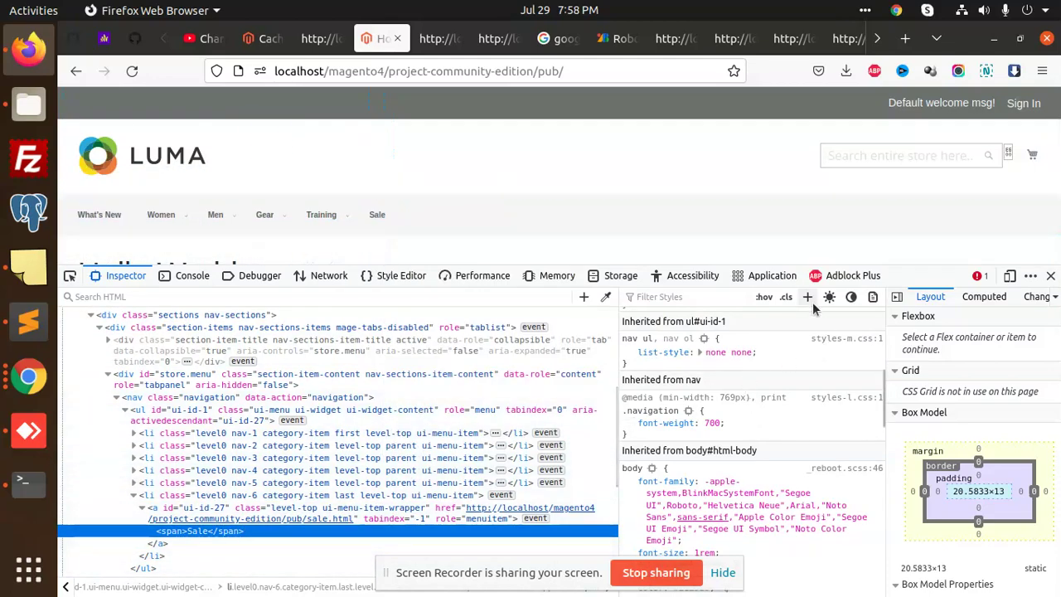
scroll(745, 365, up, 5)
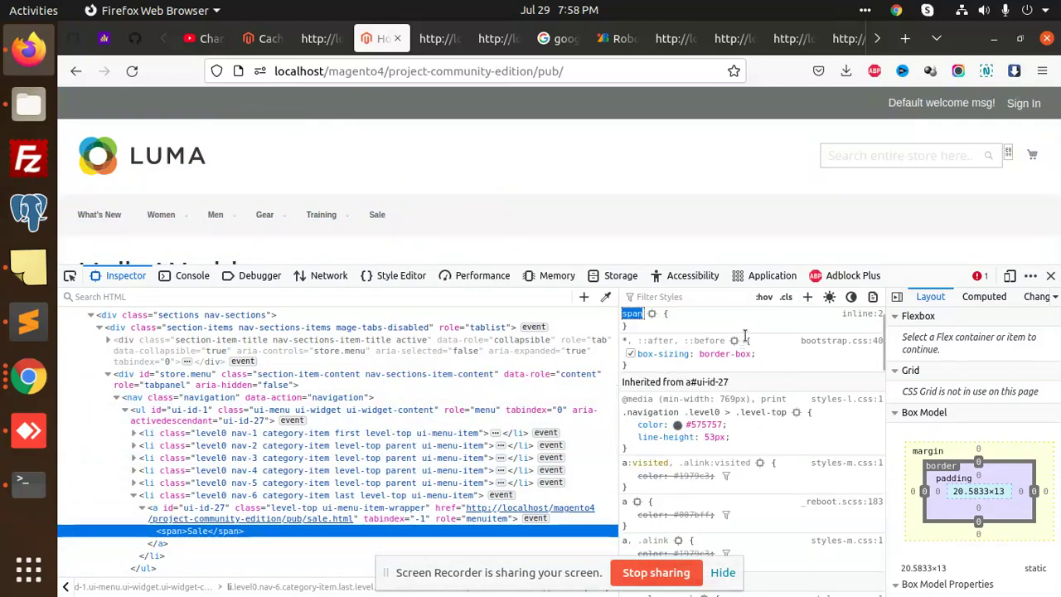
Change the span rule's selector to span::before and give it content: "".
key(End)
text(::befo)
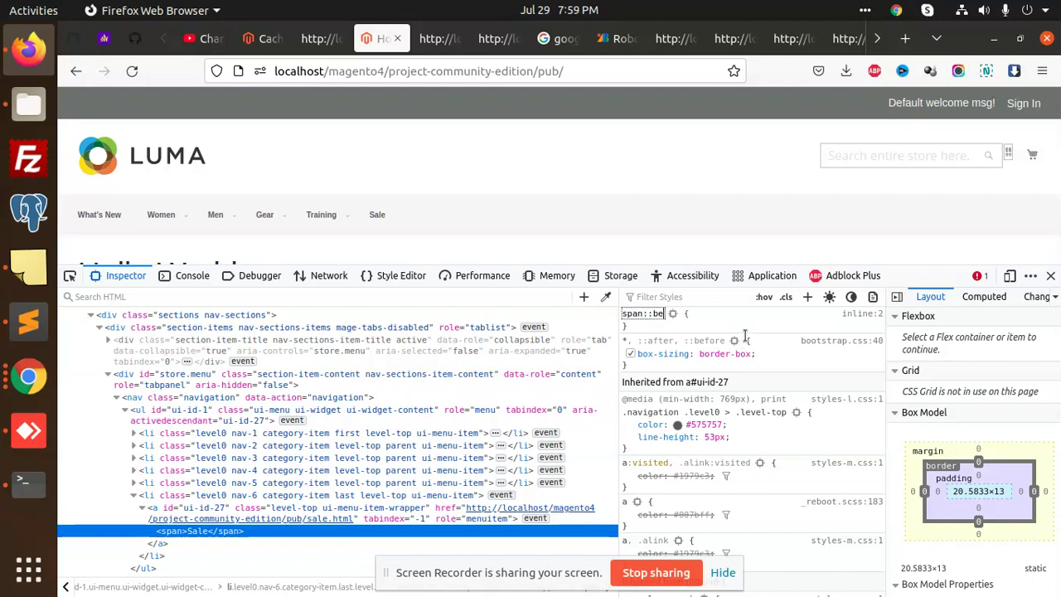
text(re)
key(Return)
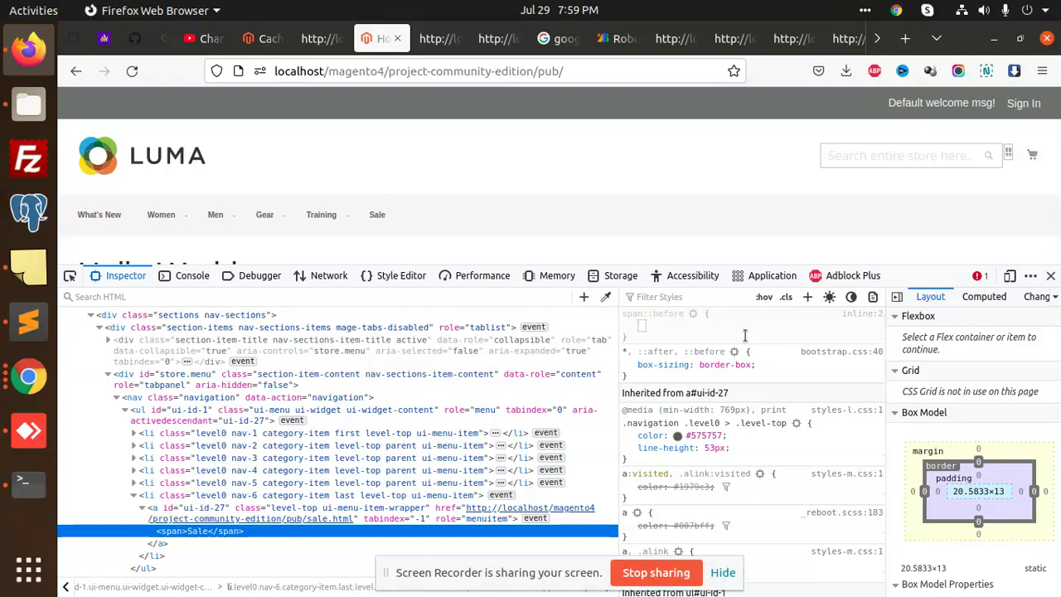
text(content)
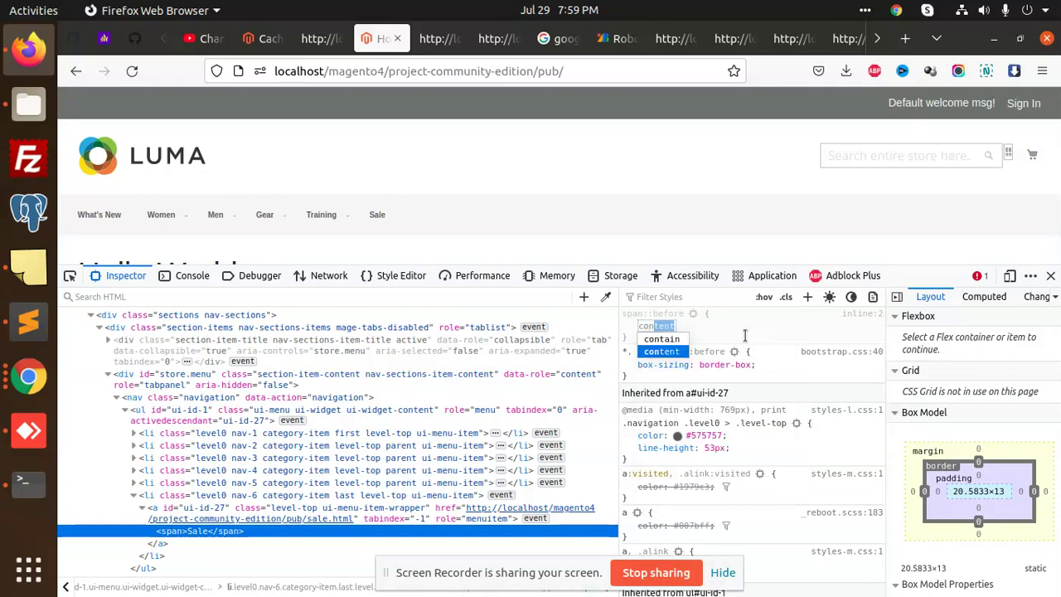
key(Return)
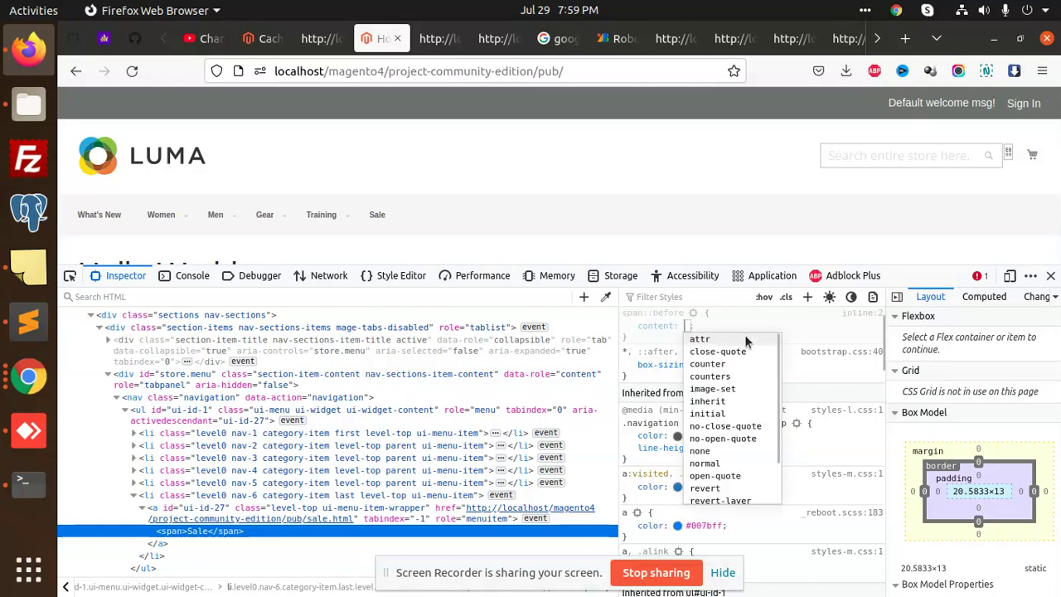
text("")
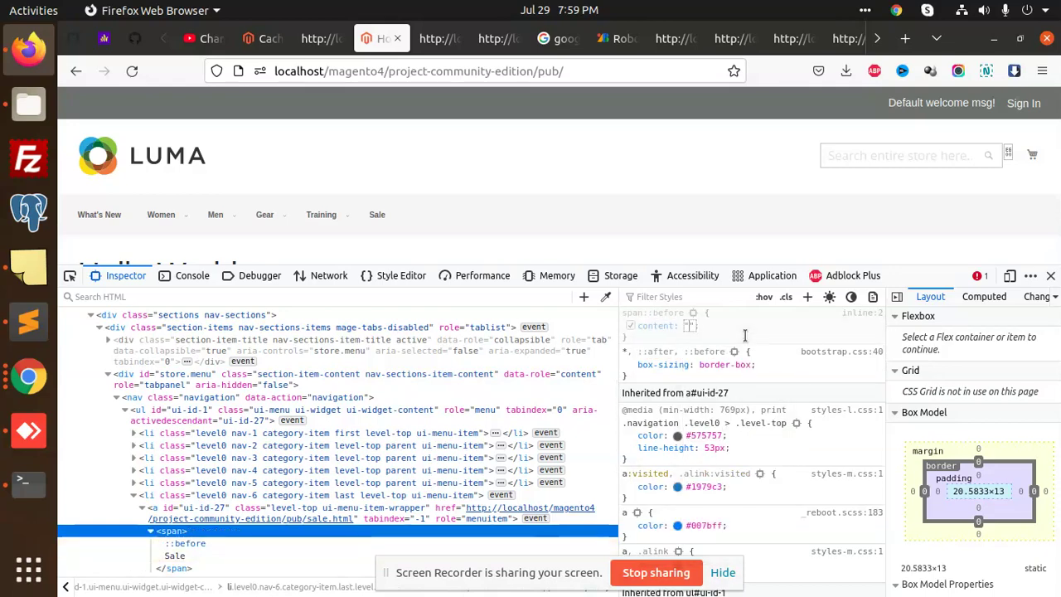
key(alt+Tab)
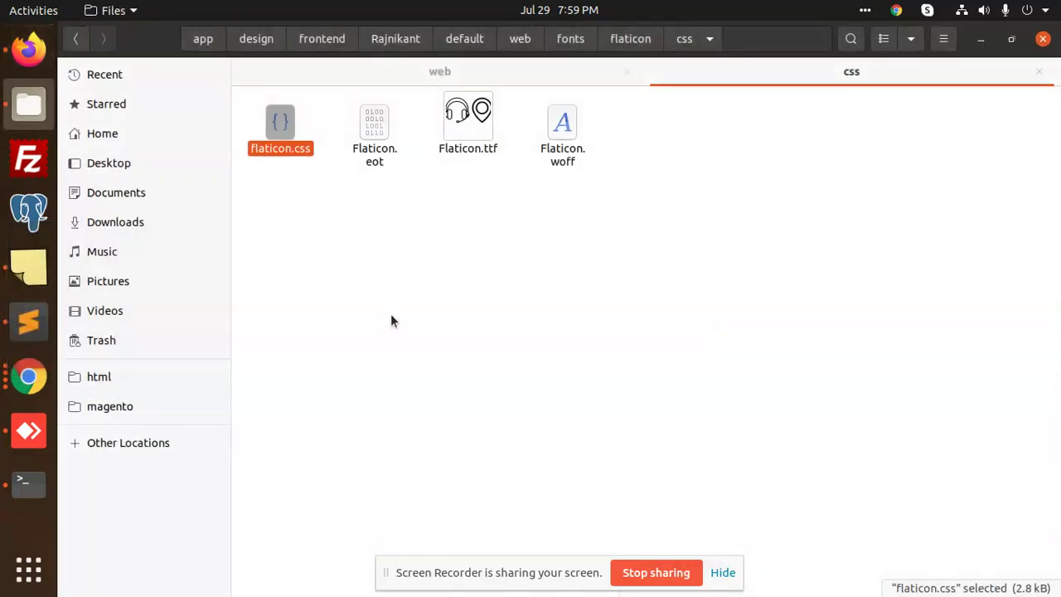
Reopen flaticon.css in Sublime Text, then bring Firefox back to the front.
right_click(288, 158)
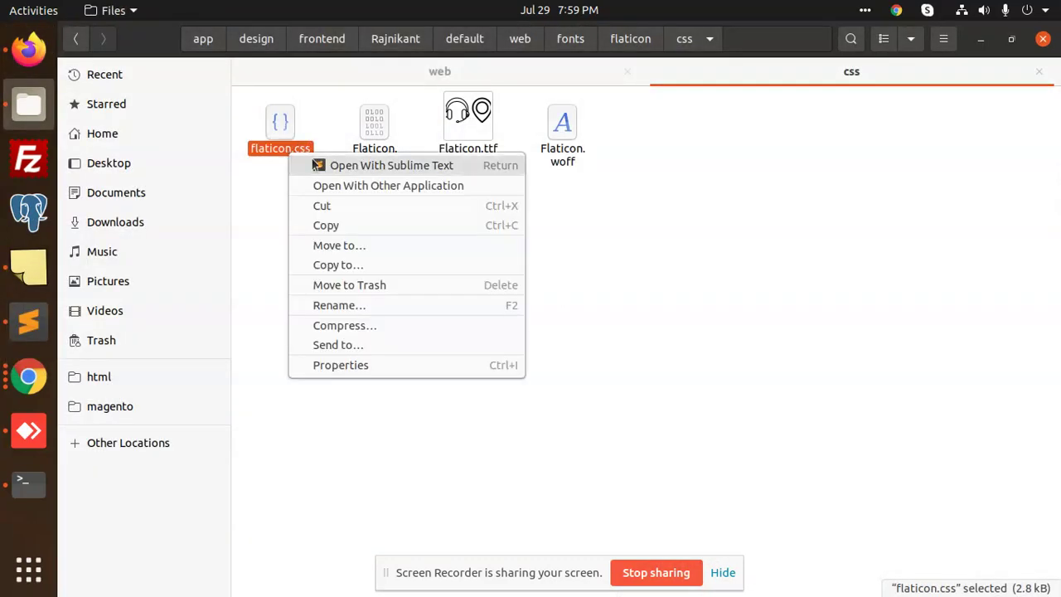
click(319, 164)
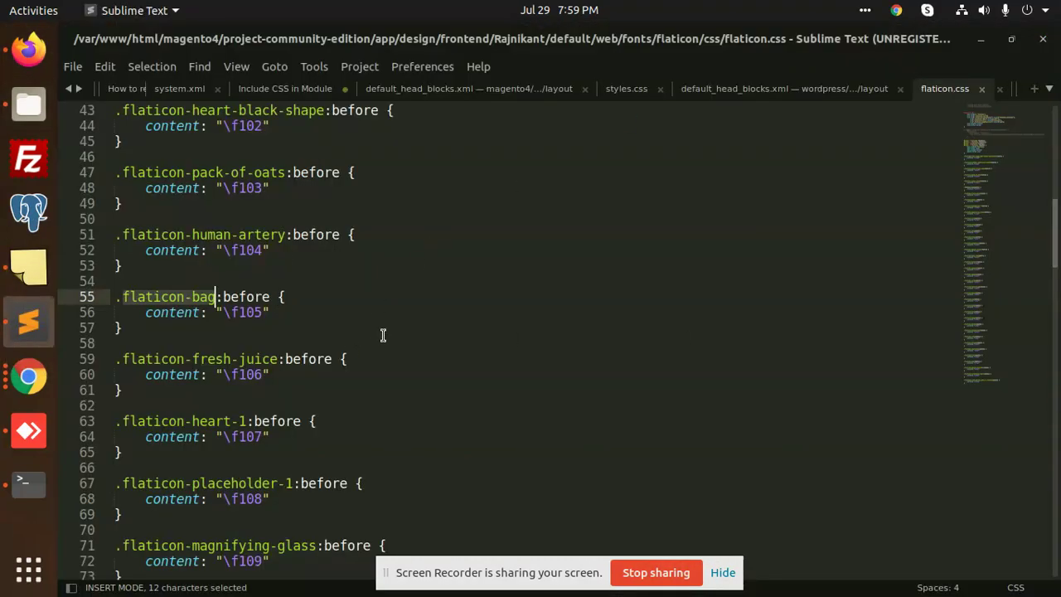
scroll(383, 335, down, 5)
scroll(219, 374, down, 3)
key(alt+Tab)
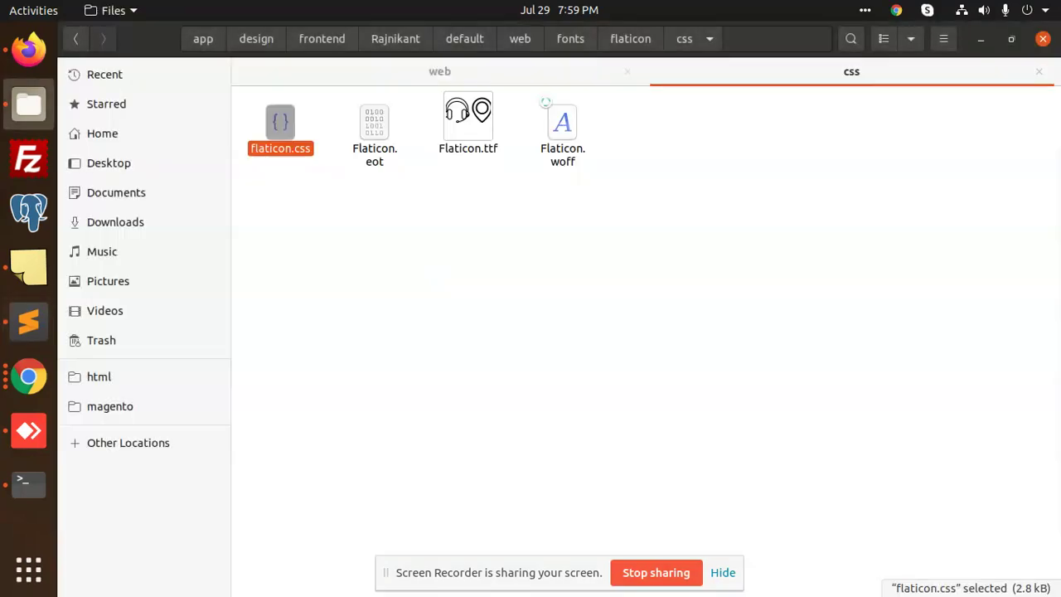
click(28, 48)
Search Google for 'flaticon' and open the Flaticon website.
click(437, 39)
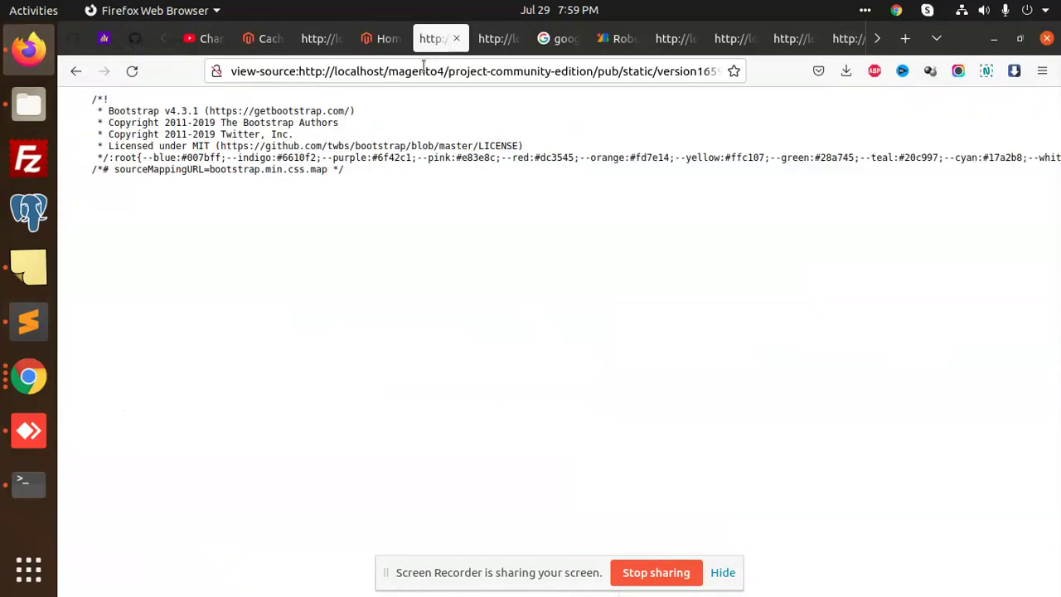
click(423, 67)
text(flati)
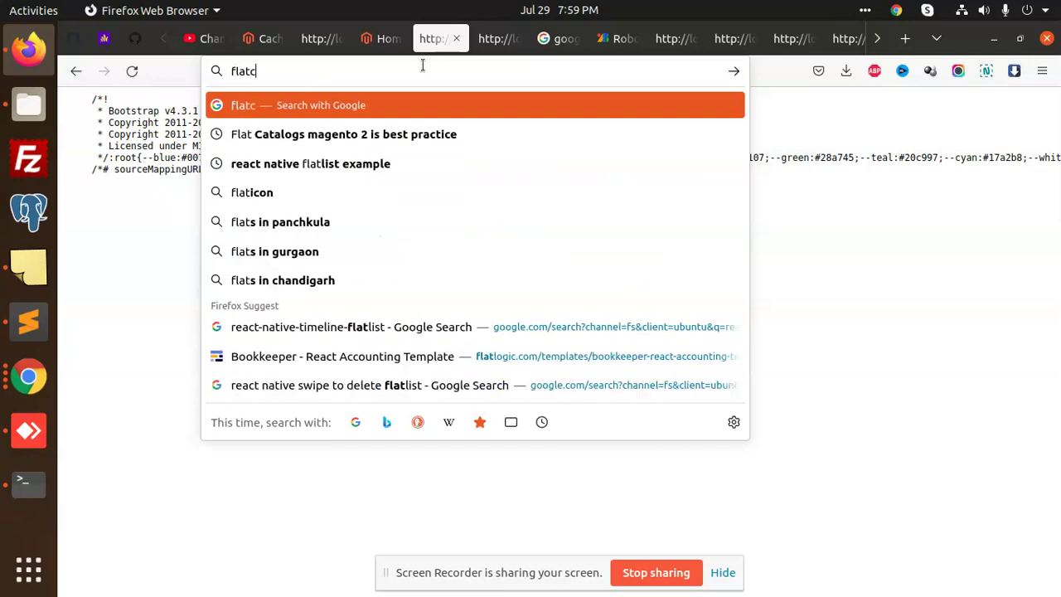
text(con)
key(Return)
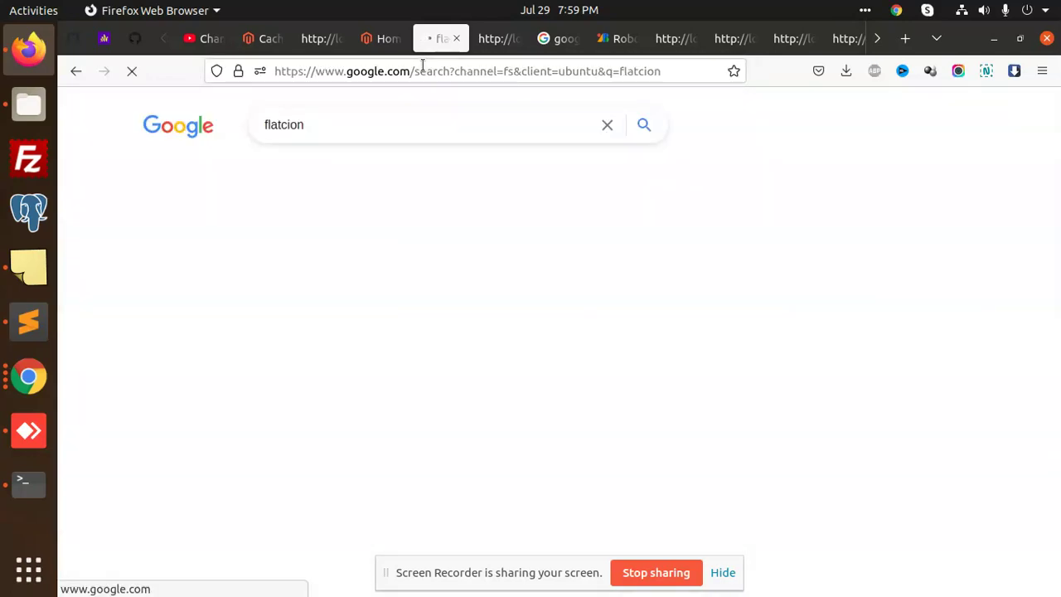
click(500, 38)
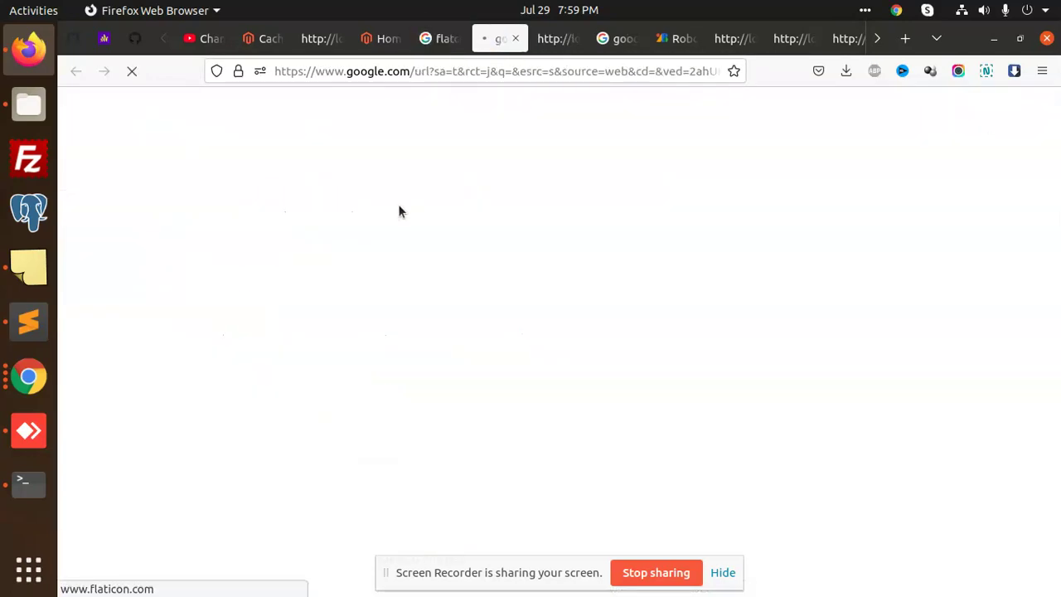
Open Flaticon's Social Media Logos pack from the popular icon packs.
scroll(289, 294, down, 2)
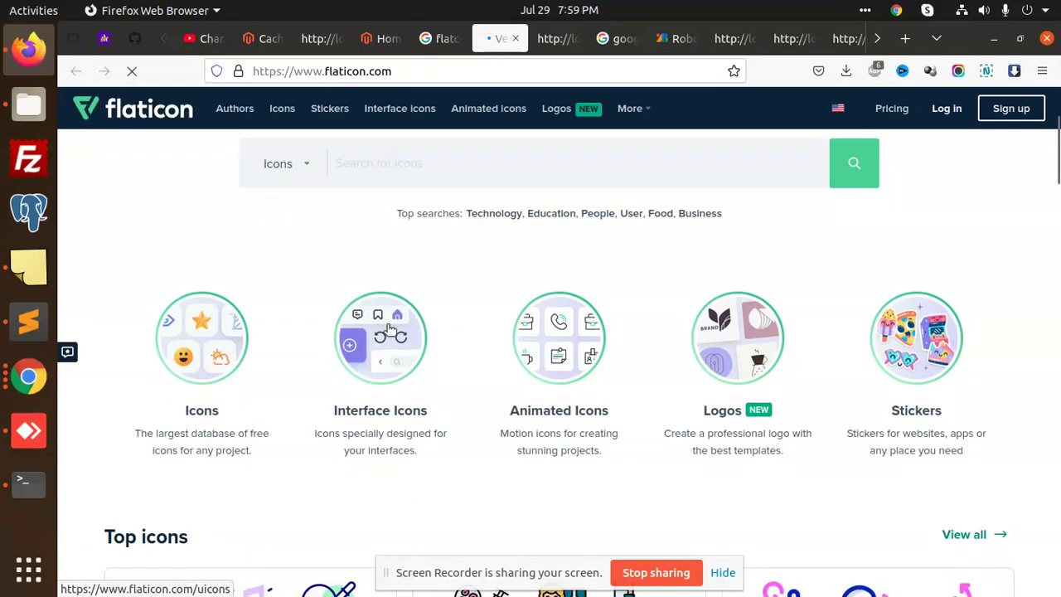
click(201, 325)
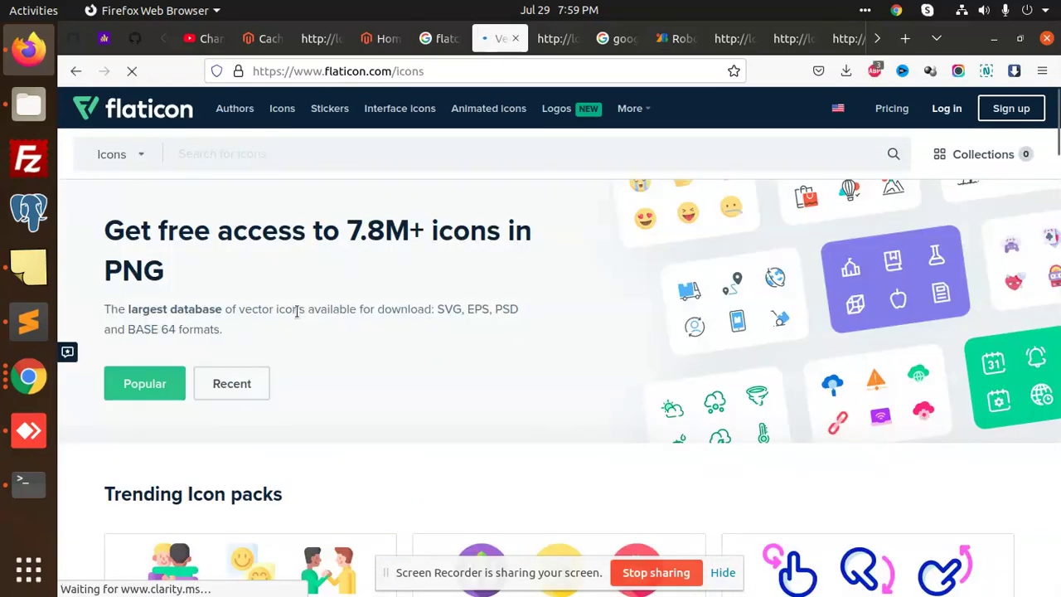
scroll(299, 310, down, 3)
scroll(248, 308, up, 2)
click(149, 295)
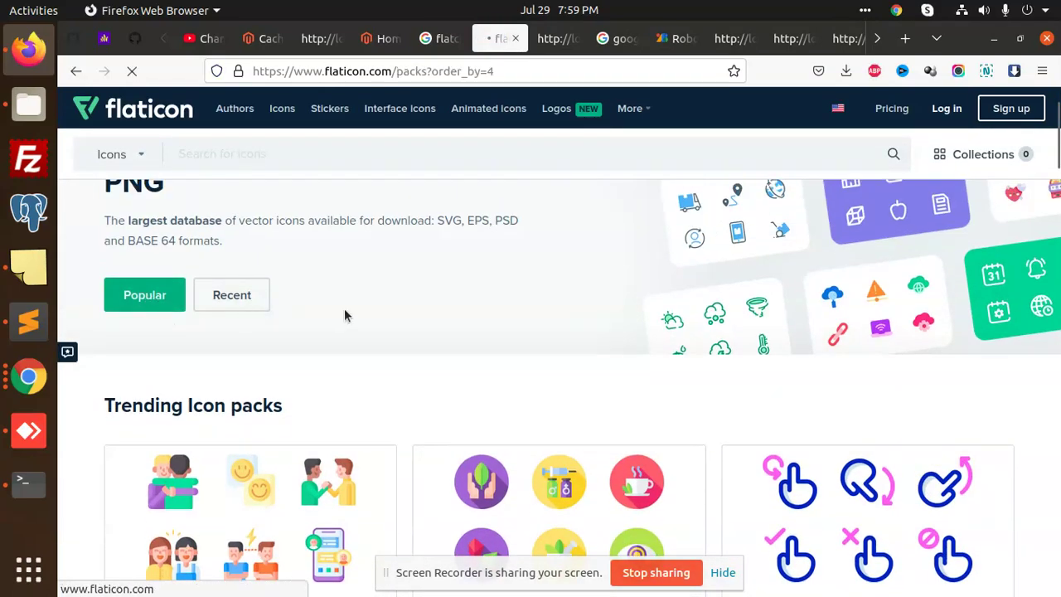
scroll(380, 319, down, 1)
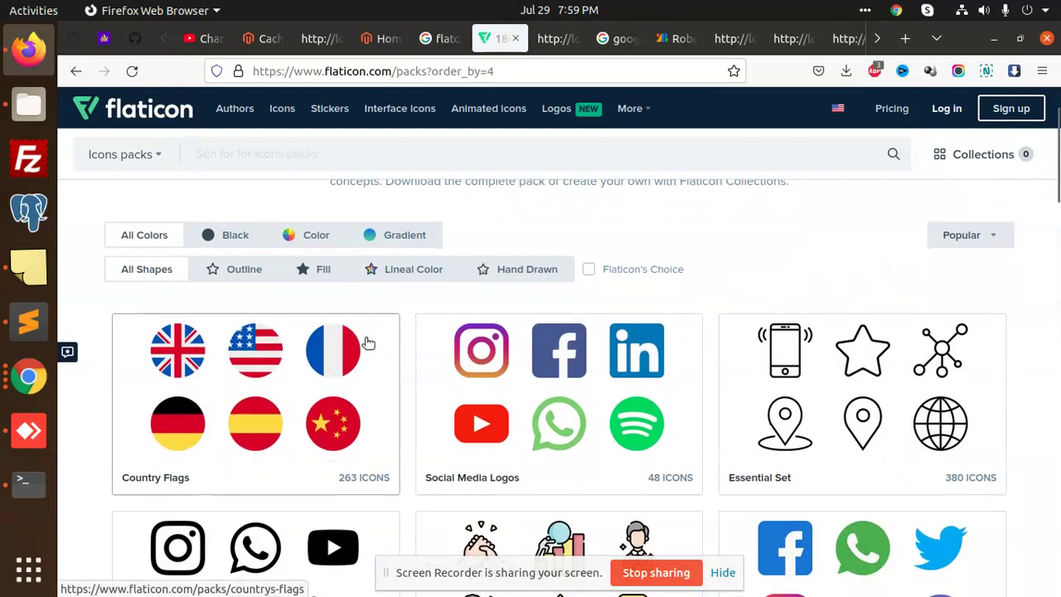
click(479, 343)
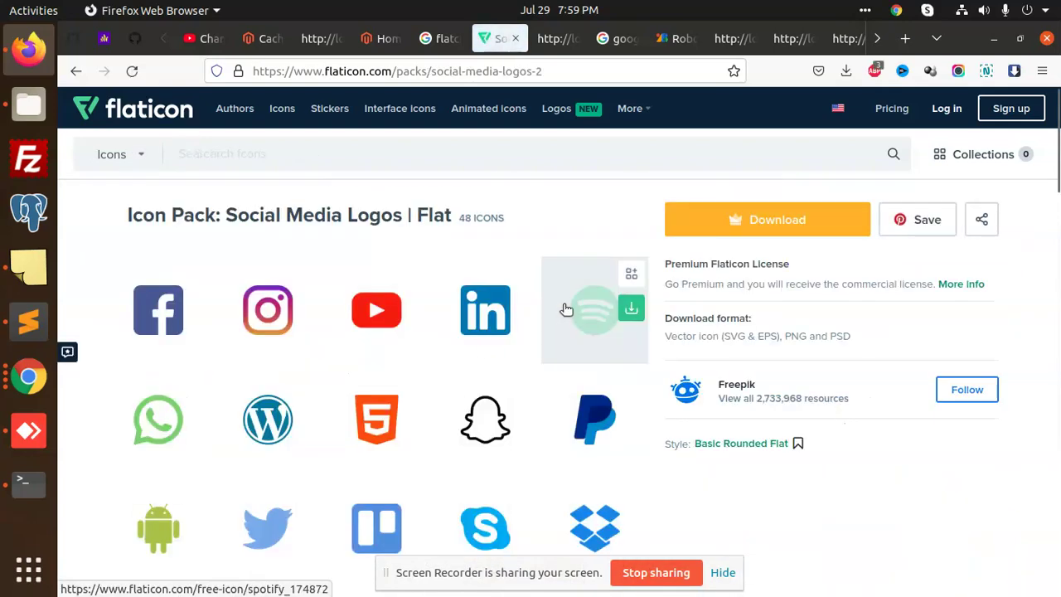
View the Instagram icon's details, try its editor, and close it.
click(250, 313)
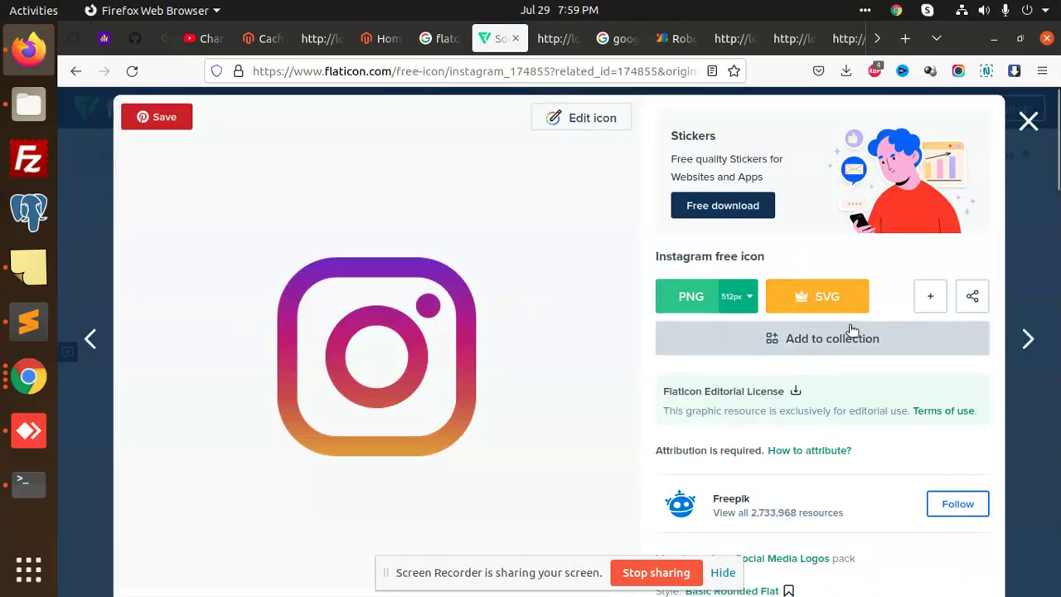
scroll(676, 298, down, 5)
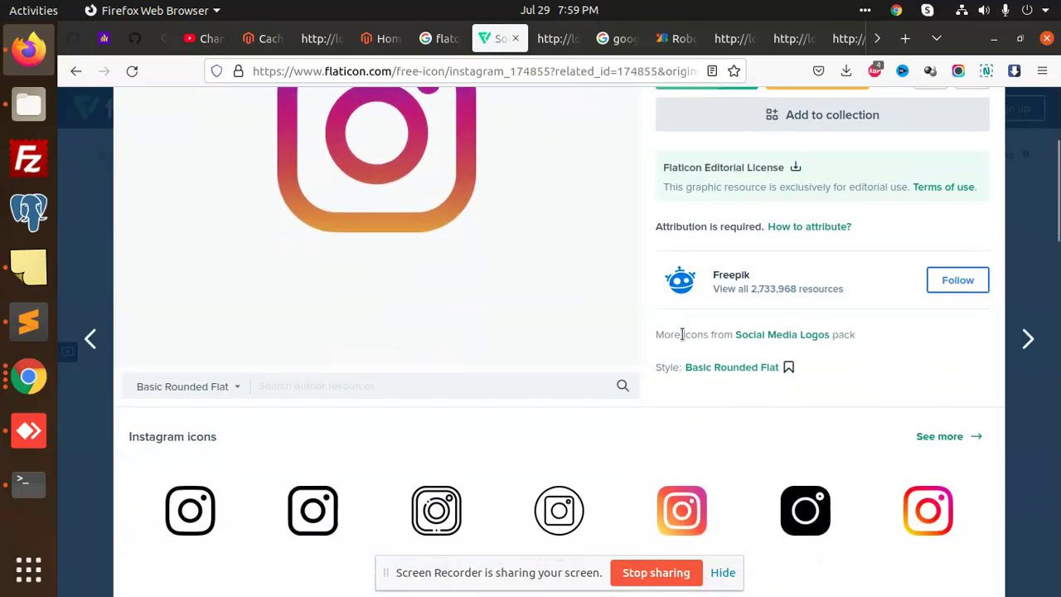
scroll(729, 310, down, 1)
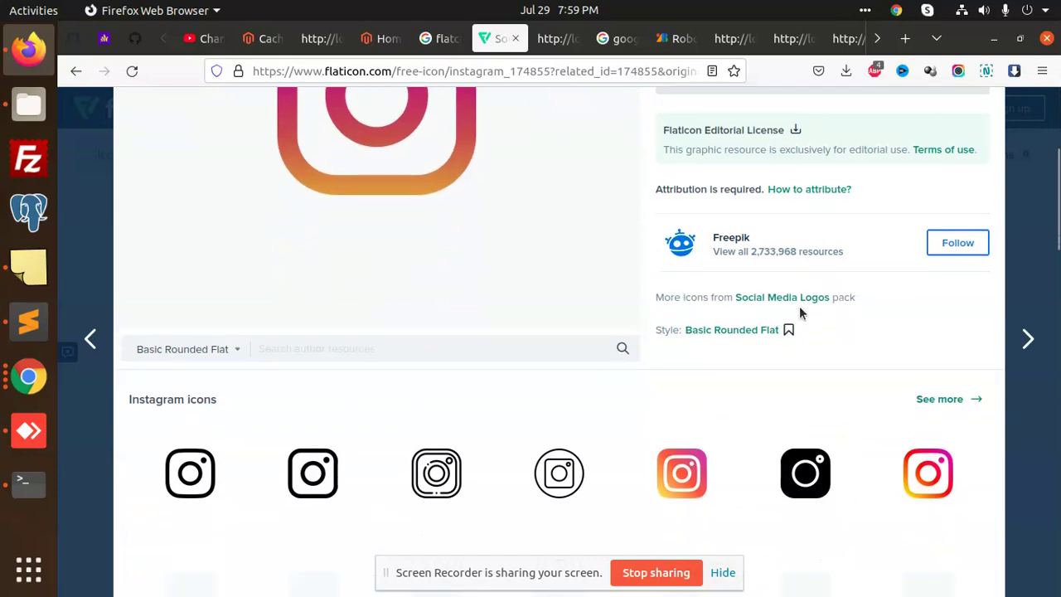
scroll(799, 306, down, 4)
scroll(539, 313, up, 3)
scroll(495, 315, up, 8)
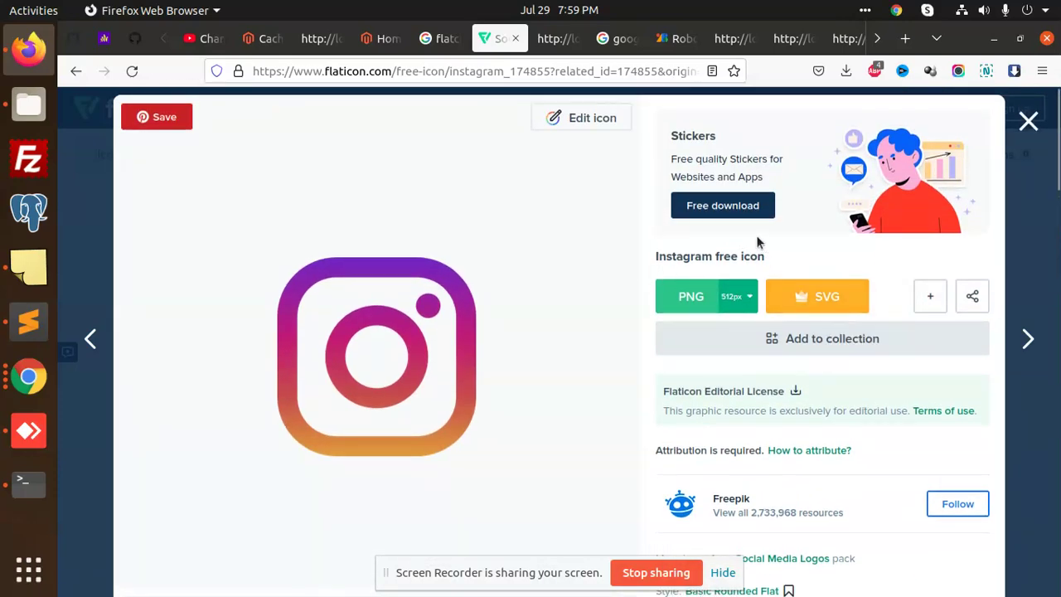
click(590, 126)
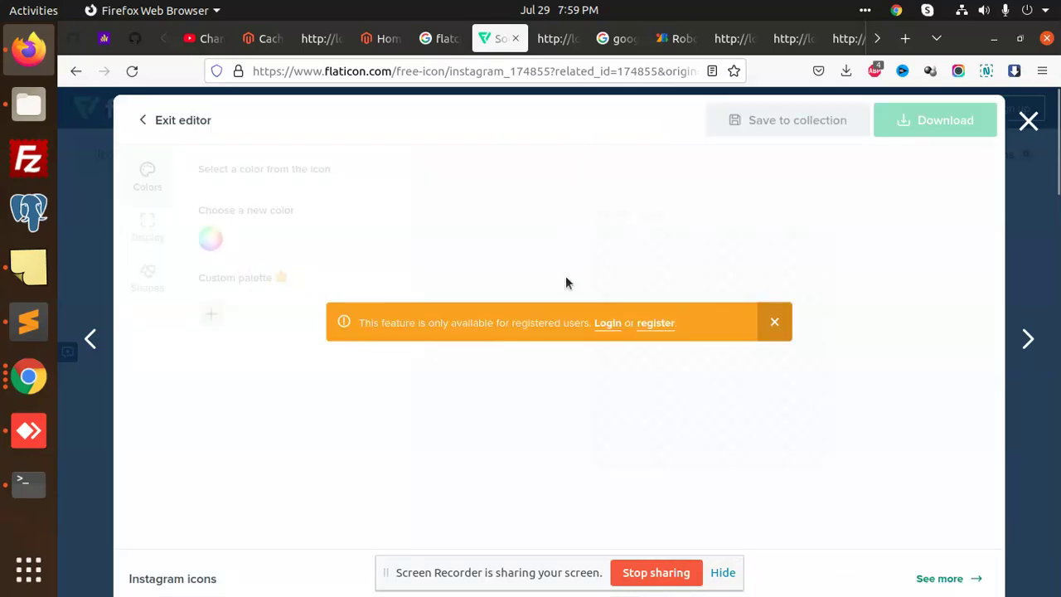
scroll(539, 300, down, 3)
scroll(519, 316, up, 3)
click(1029, 123)
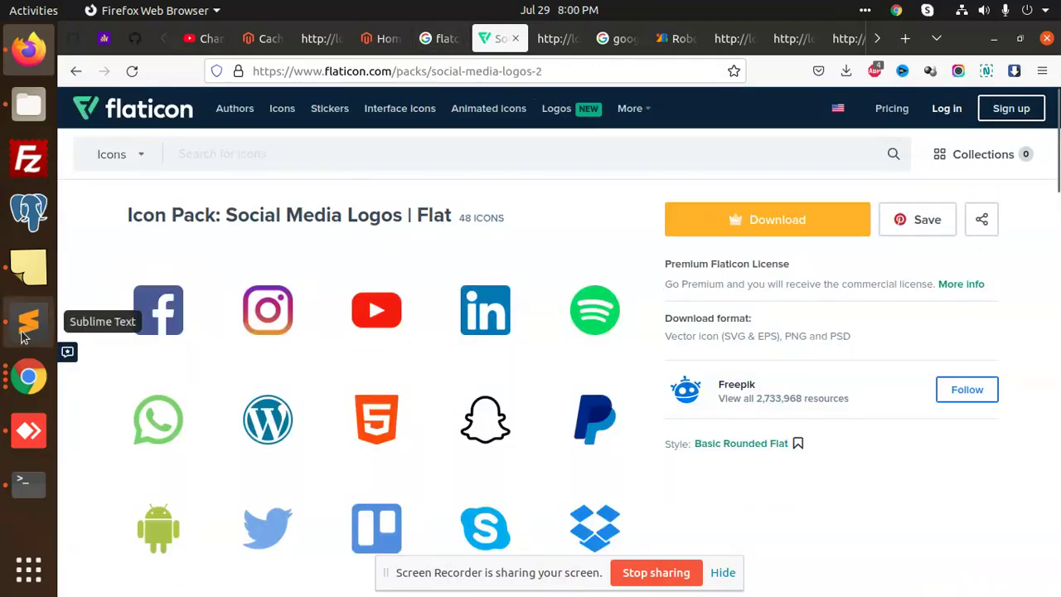
click(27, 322)
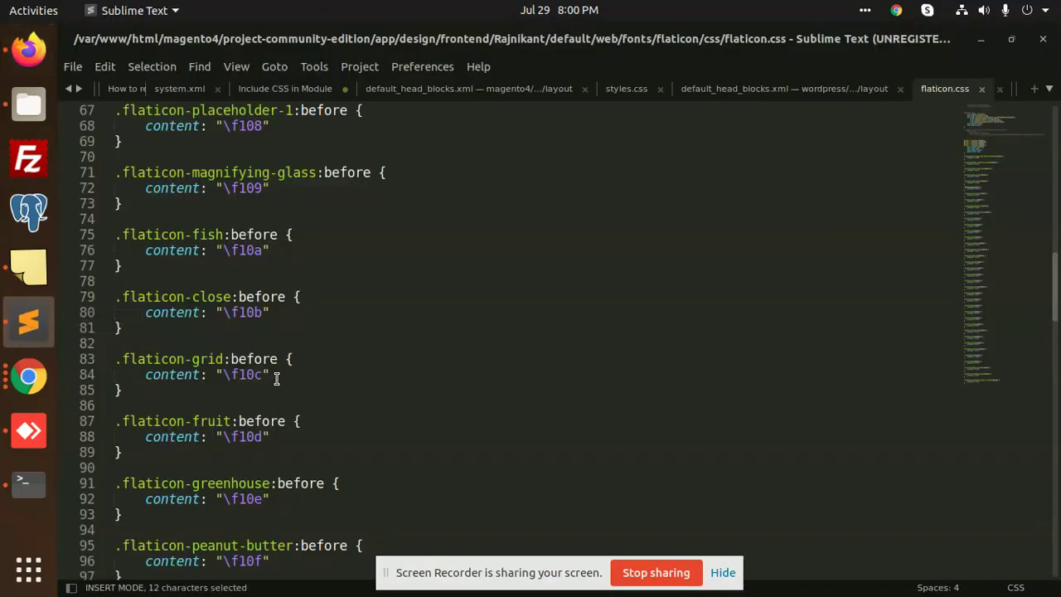
Copy the grid icon's \f10c code, then the magnifying-glass \f109 code, from flaticon.css.
drag(224, 375, 261, 376)
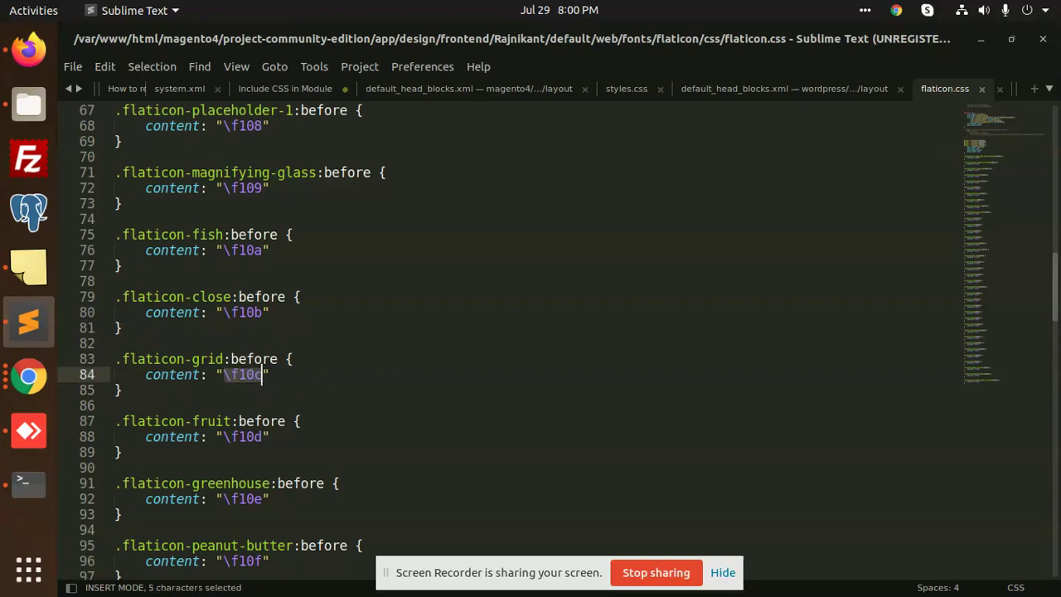
key(ctrl+c)
key(alt+Tab)
key(alt+Tab)
scroll(257, 265, up, 2)
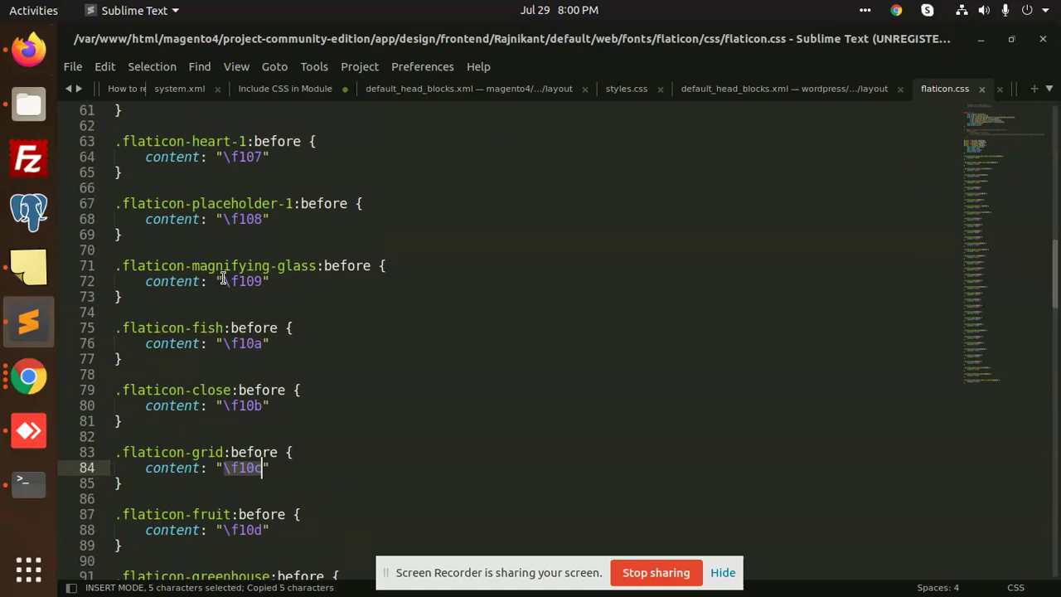
drag(223, 281, 262, 282)
key(ctrl+c)
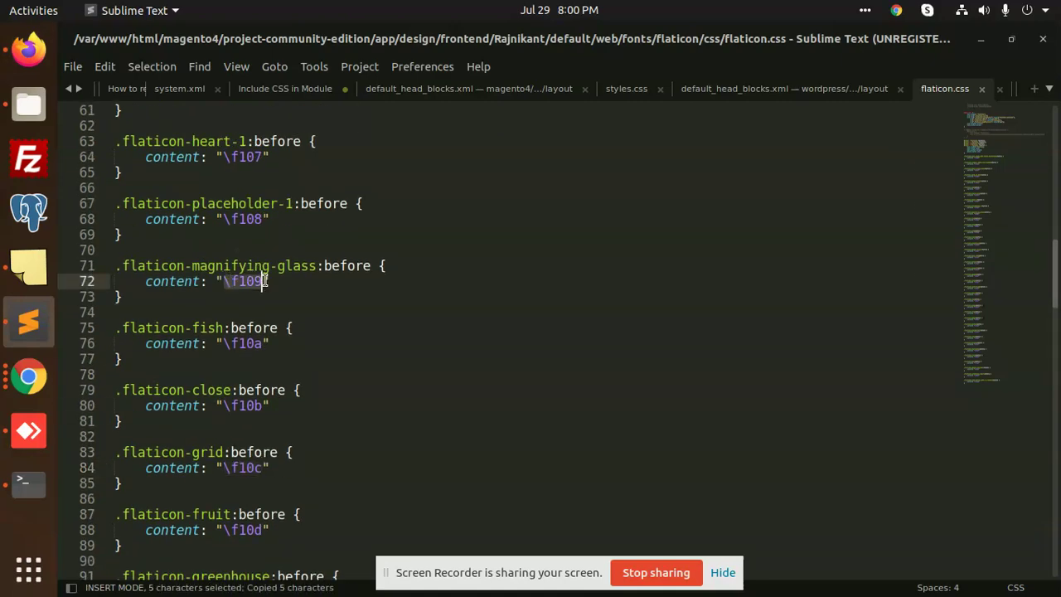
key(alt+Tab)
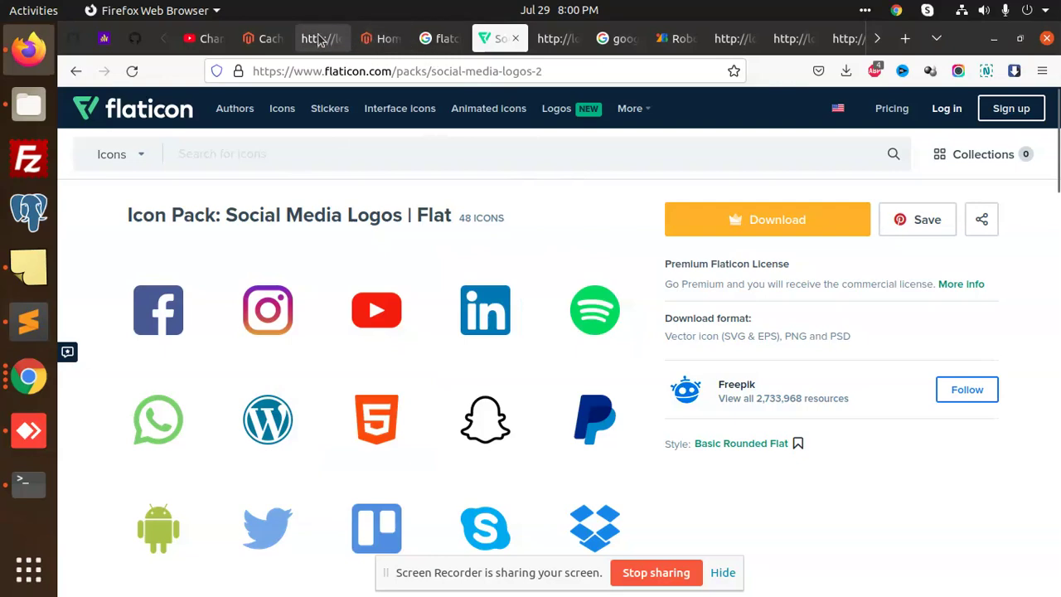
Set the span::before content value to "\f109" in the Inspector.
click(382, 38)
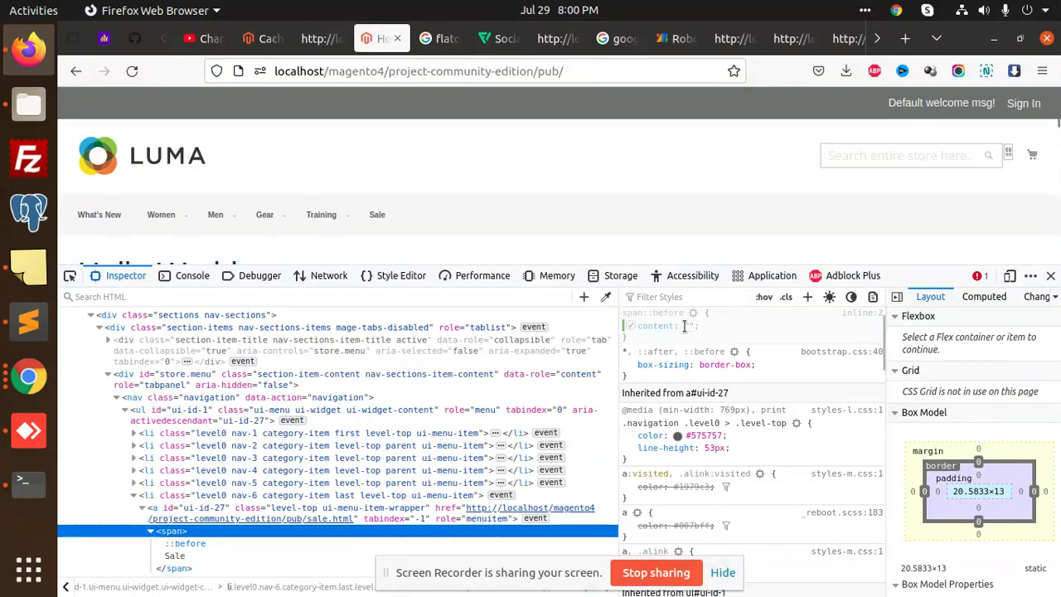
click(688, 326)
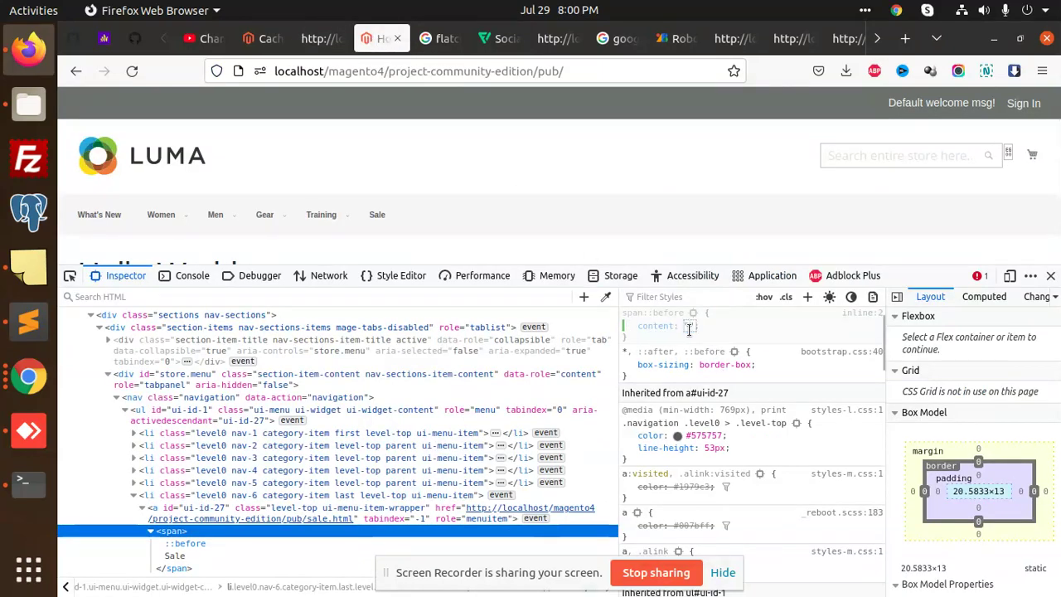
key(ctrl+v)
key(Return)
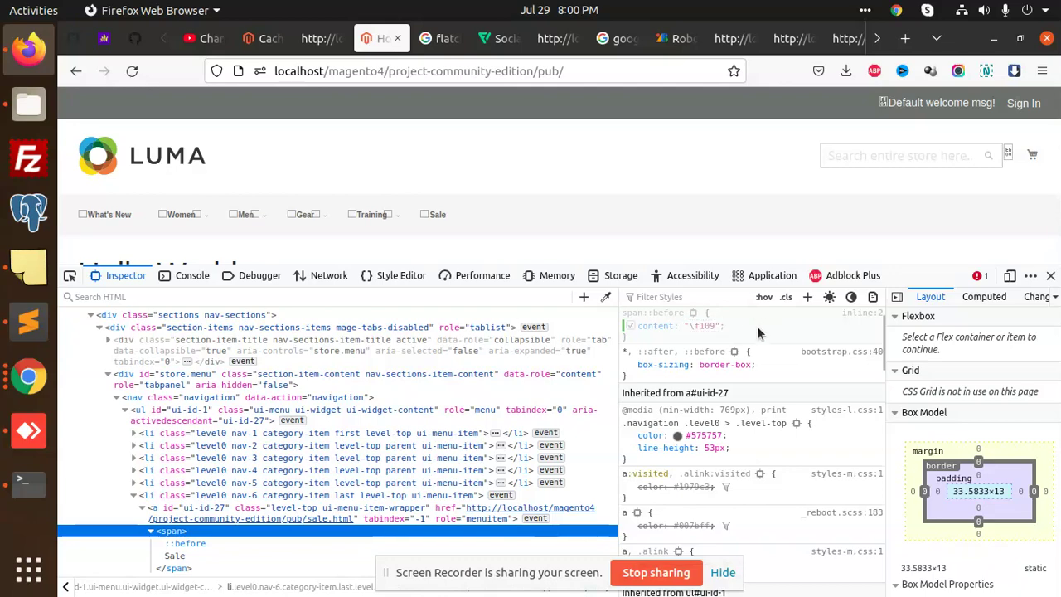
Add a font-family property to the span::before rule and check flaticon.css's font-family.
click(645, 338)
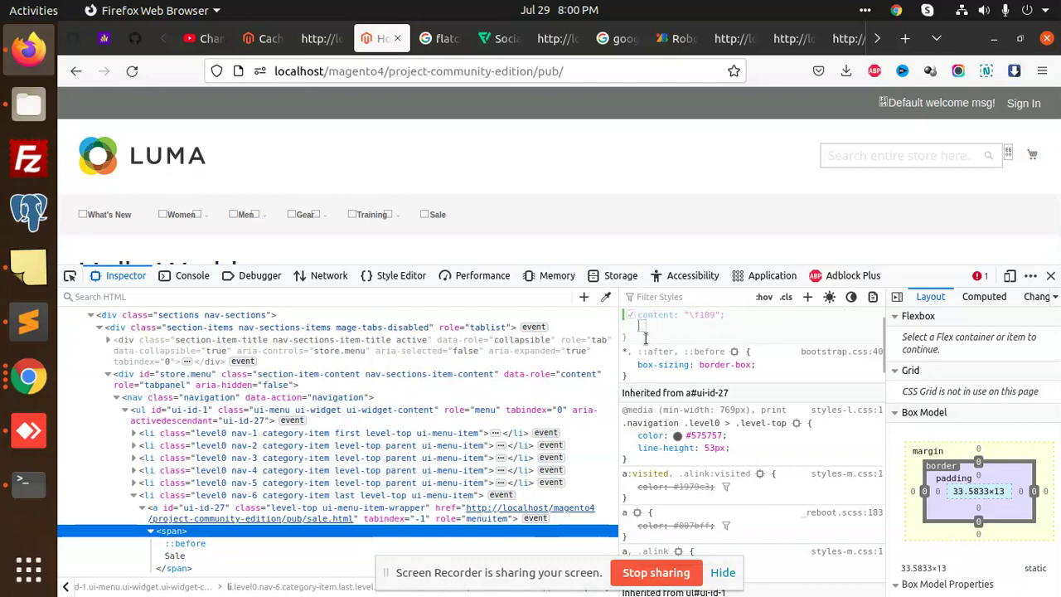
text(font)
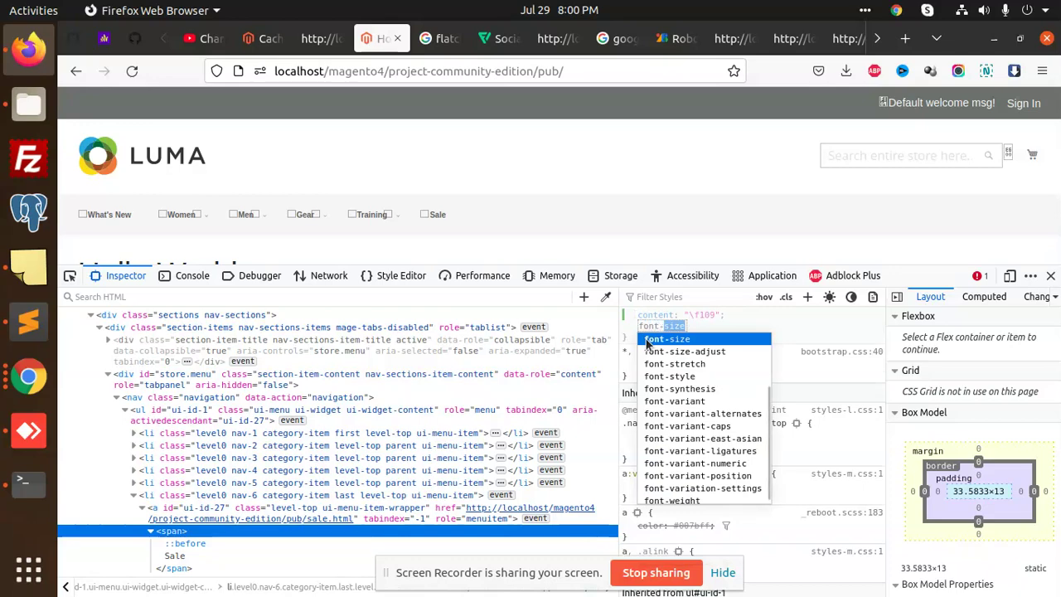
text(-f)
key(Tab)
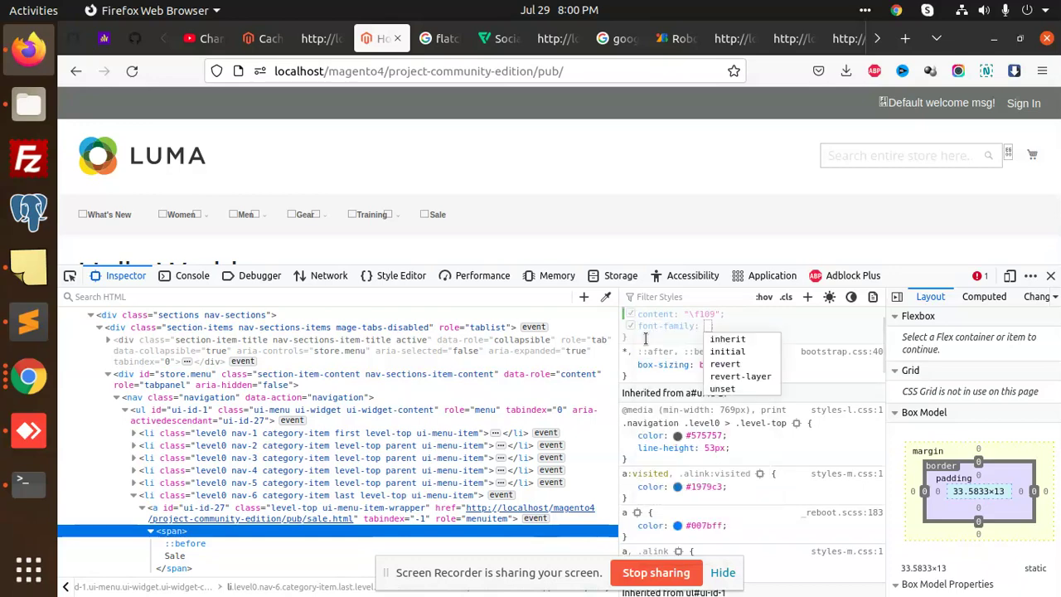
key(alt+Tab)
scroll(249, 381, up, 7)
scroll(348, 335, up, 7)
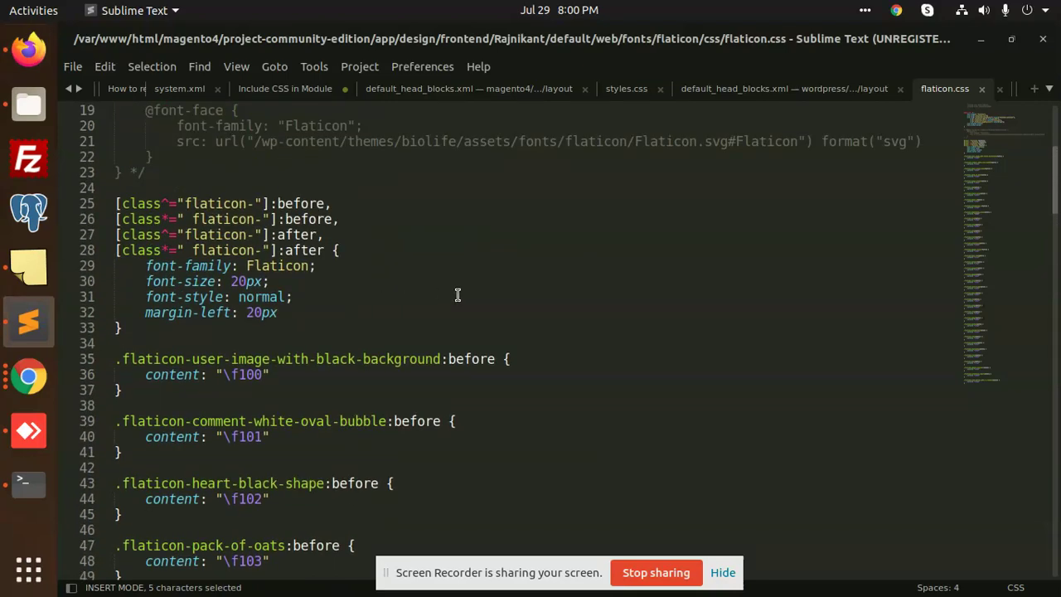
scroll(430, 311, up, 3)
scroll(428, 311, up, 2)
scroll(426, 315, up, 1)
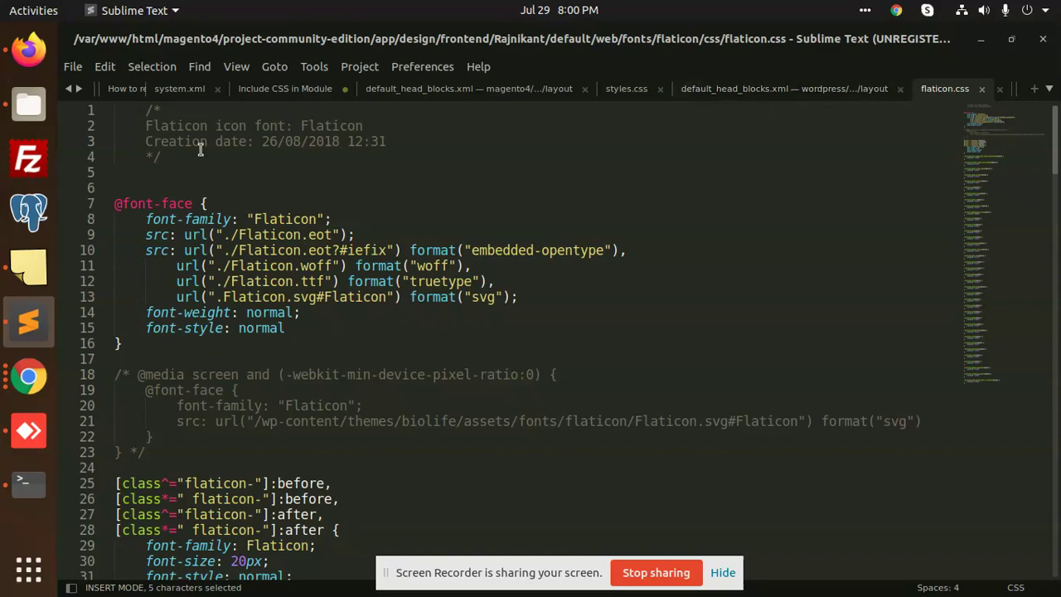
click(28, 104)
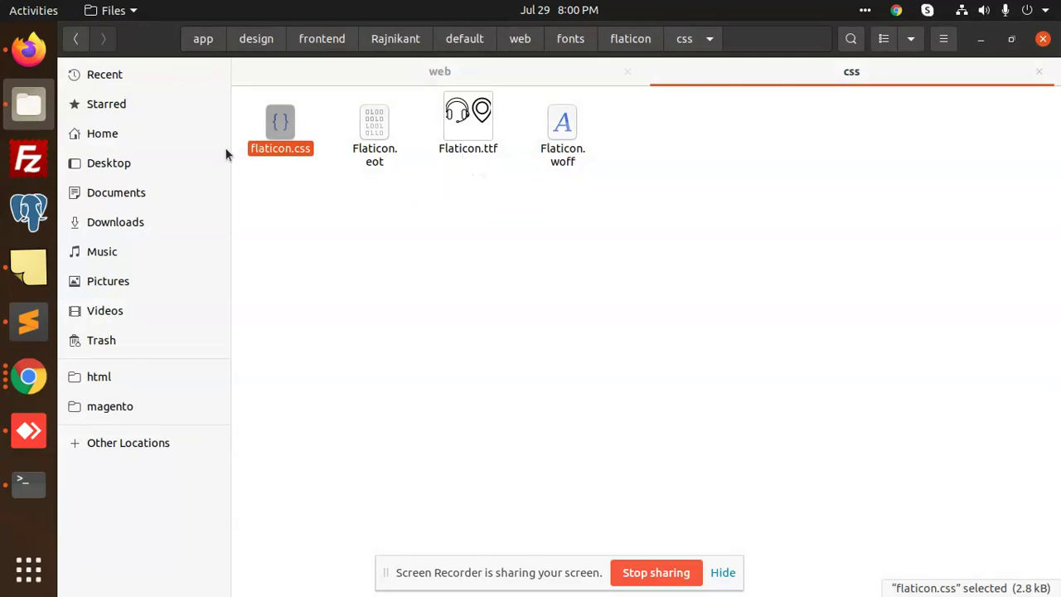
Add font-family "Flaticon" to the menu span::before rule in the Inspector.
click(28, 51)
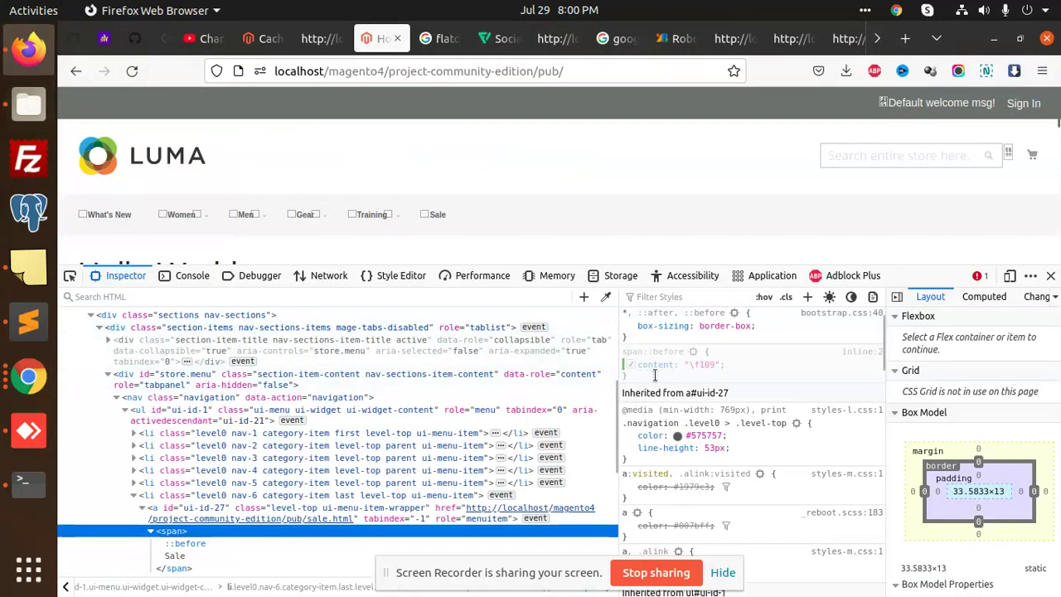
click(655, 374)
text(f)
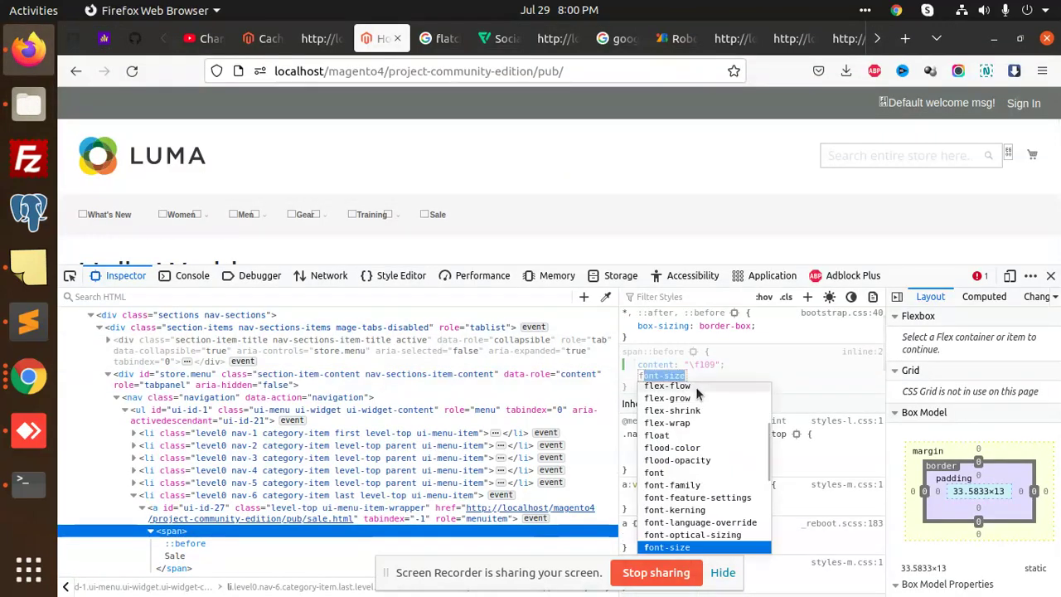
text(ont-fa)
key(Tab)
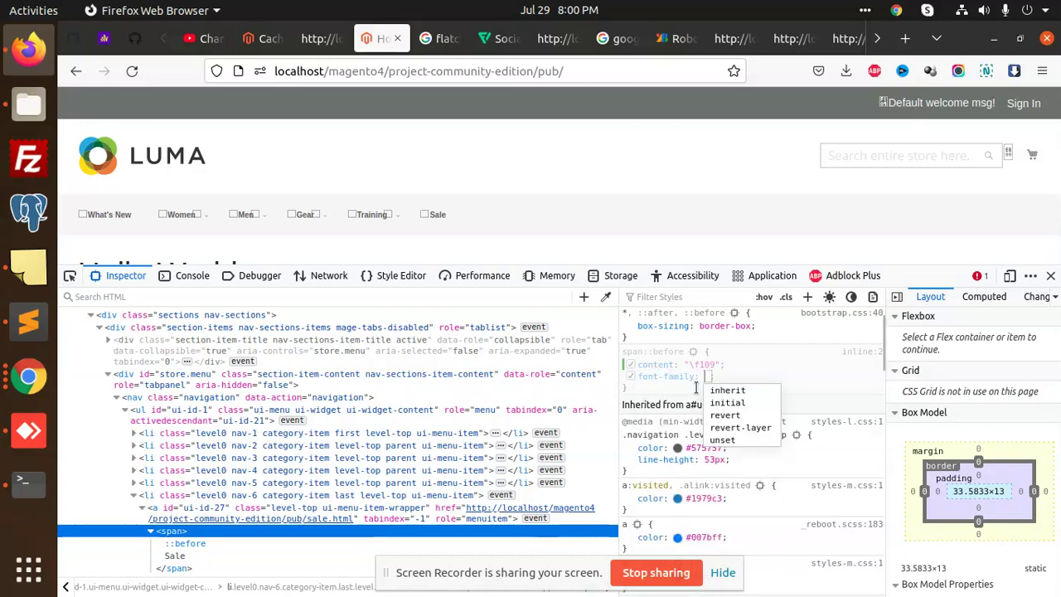
text("Fla)
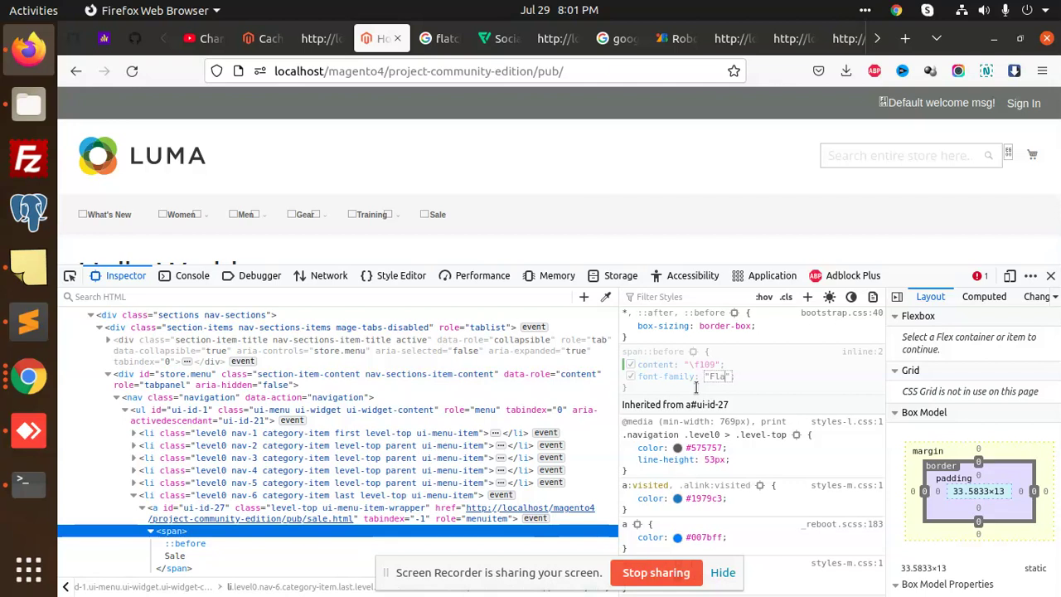
text(ticon)
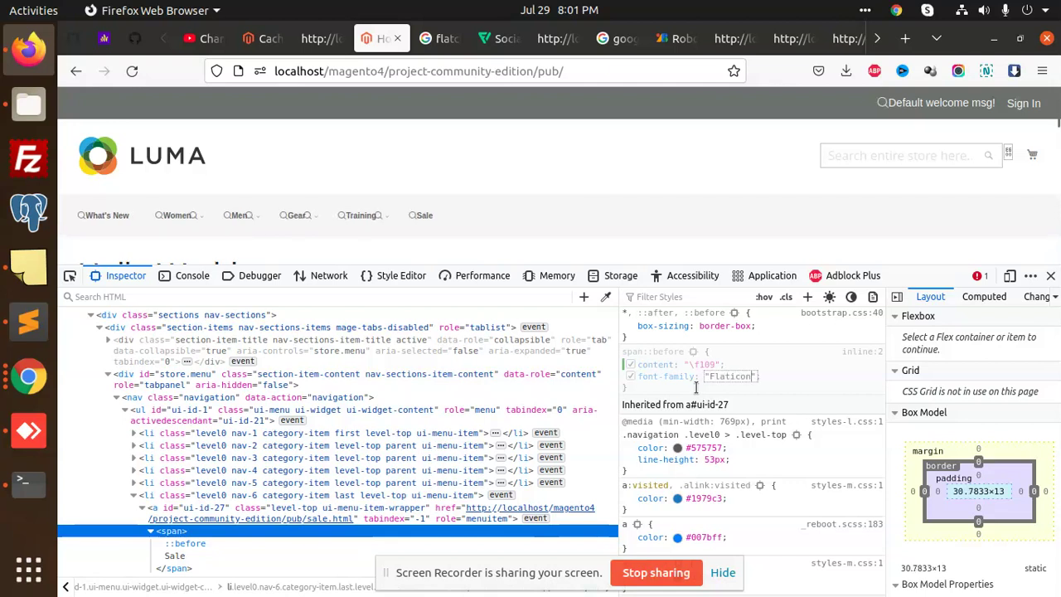
key(Return)
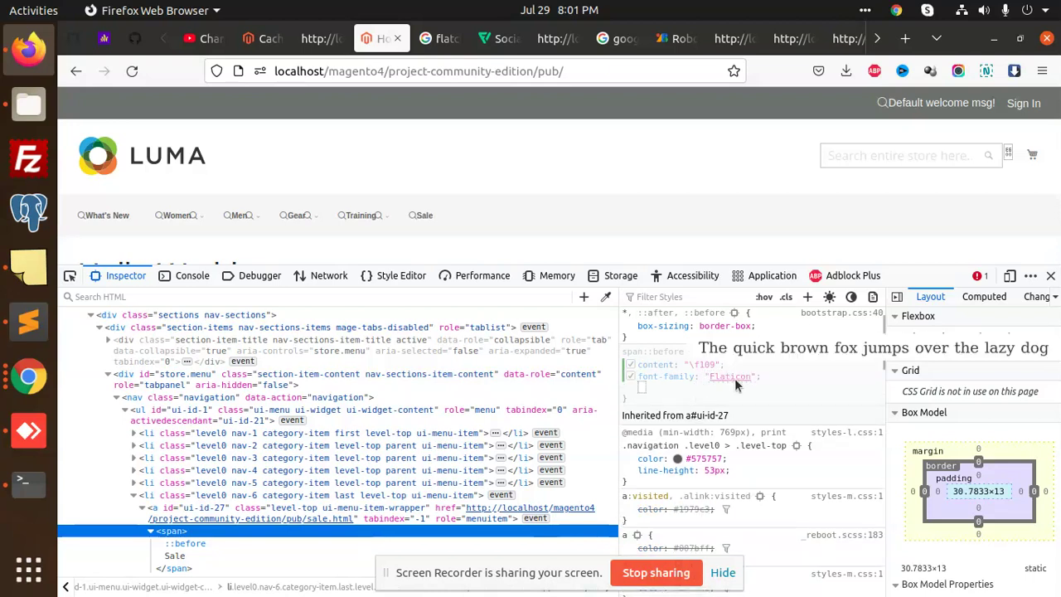
mouse_move(240, 215)
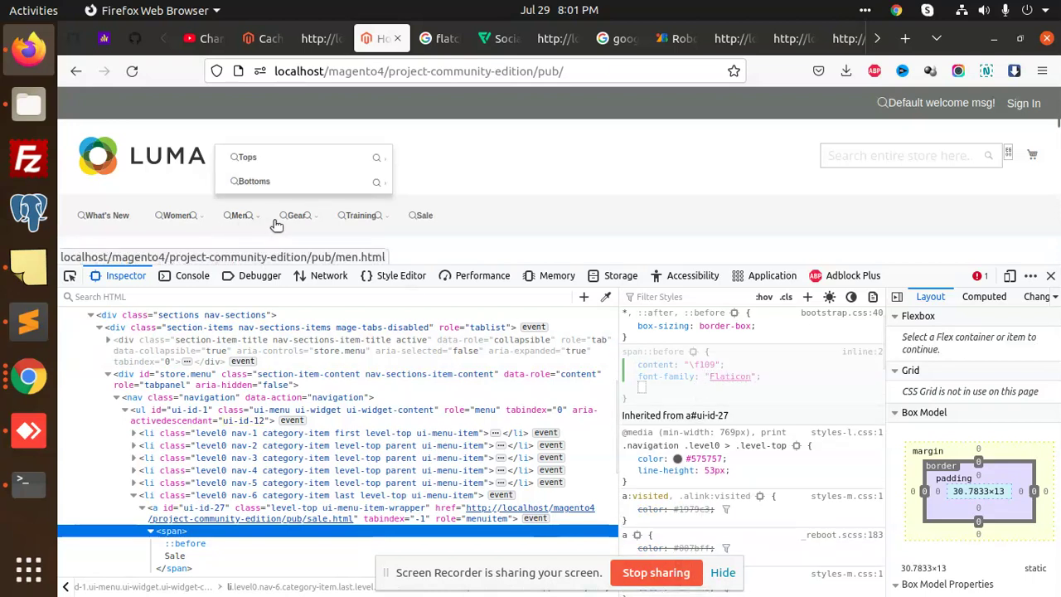
Copy the .flaticon-heart-black-shape glyph code f102 from flaticon.css, then return to Firefox.
click(29, 322)
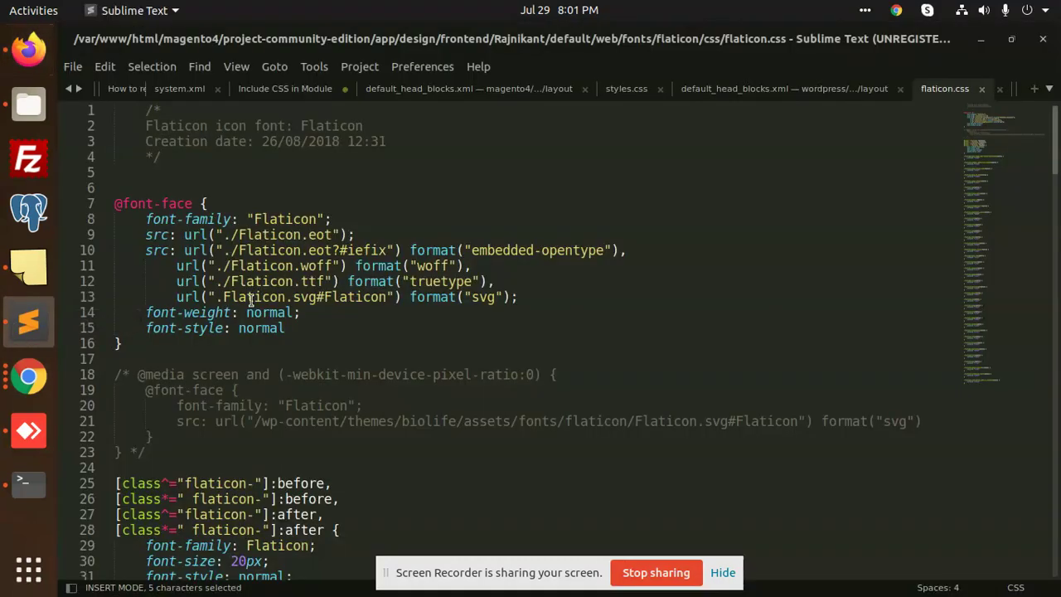
scroll(252, 300, down, 6)
scroll(249, 398, down, 5)
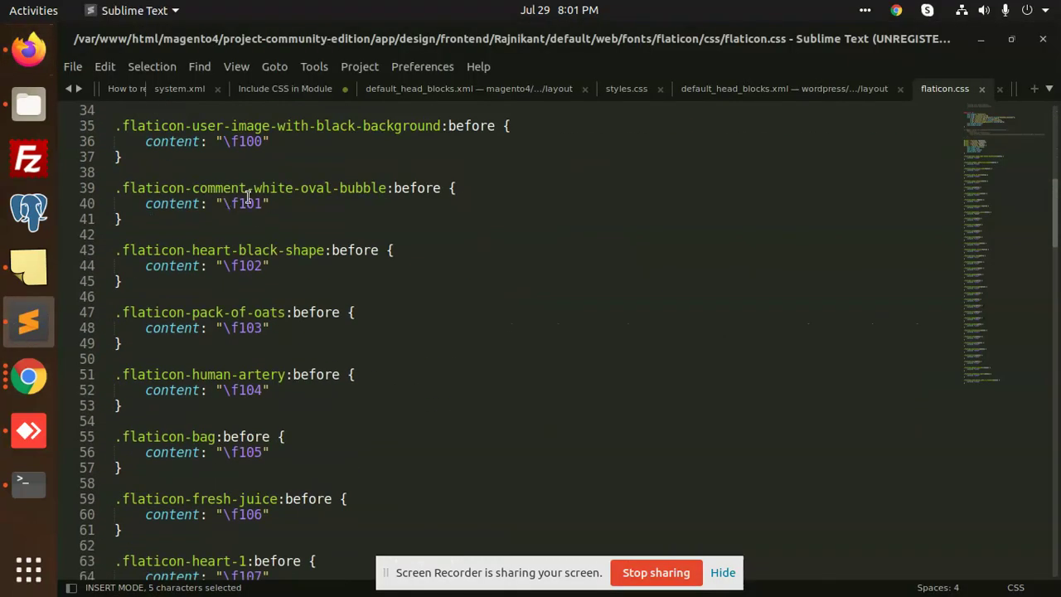
double_click(240, 265)
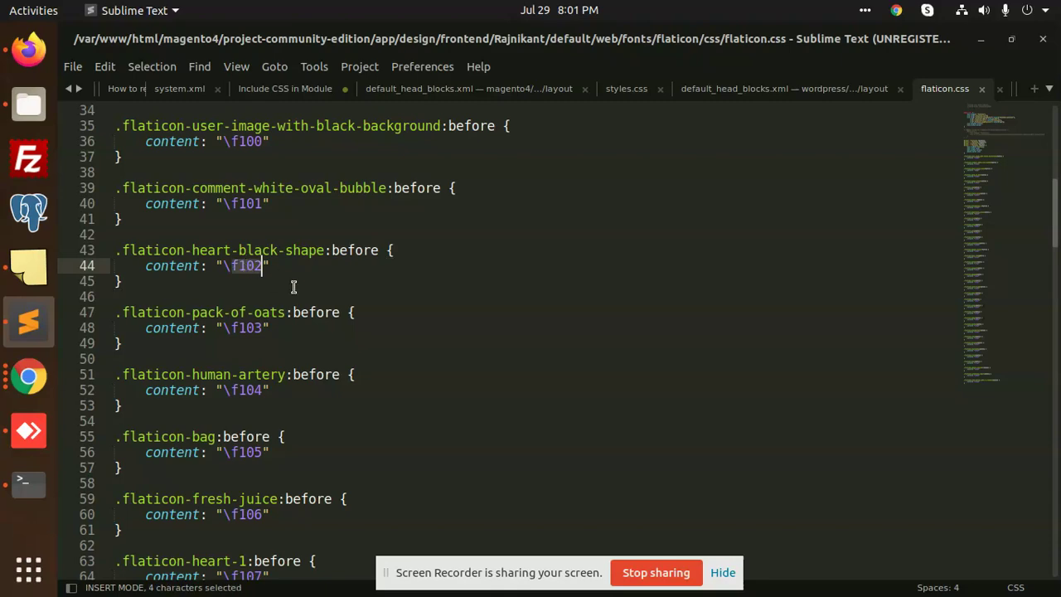
key(ctrl+c)
key(alt+Tab)
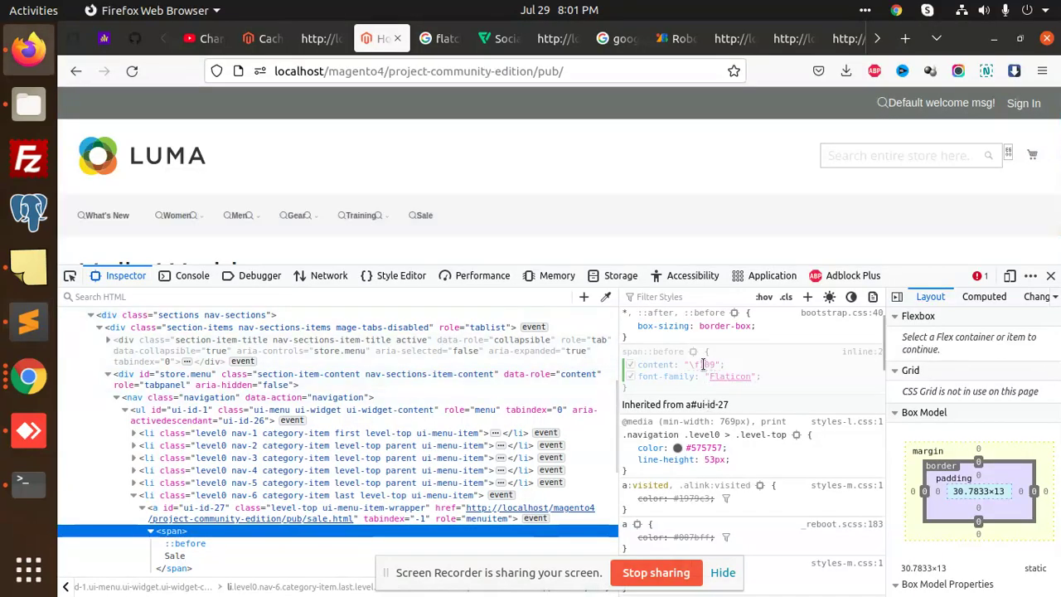
Set the span::before content to "\f102" and its color to red.
double_click(703, 364)
key(ctrl+v)
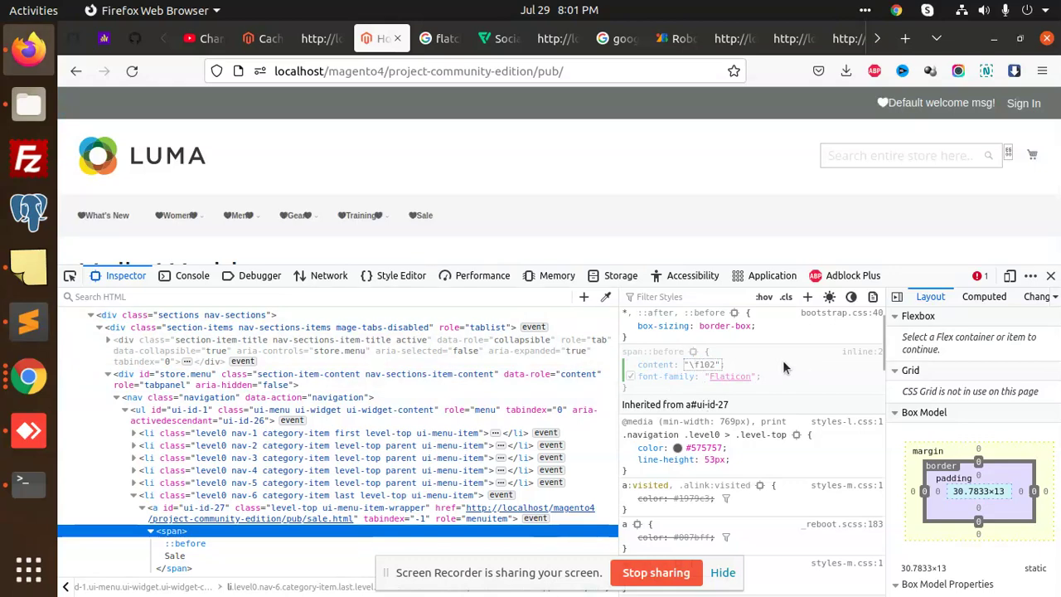
key(Return)
text(c)
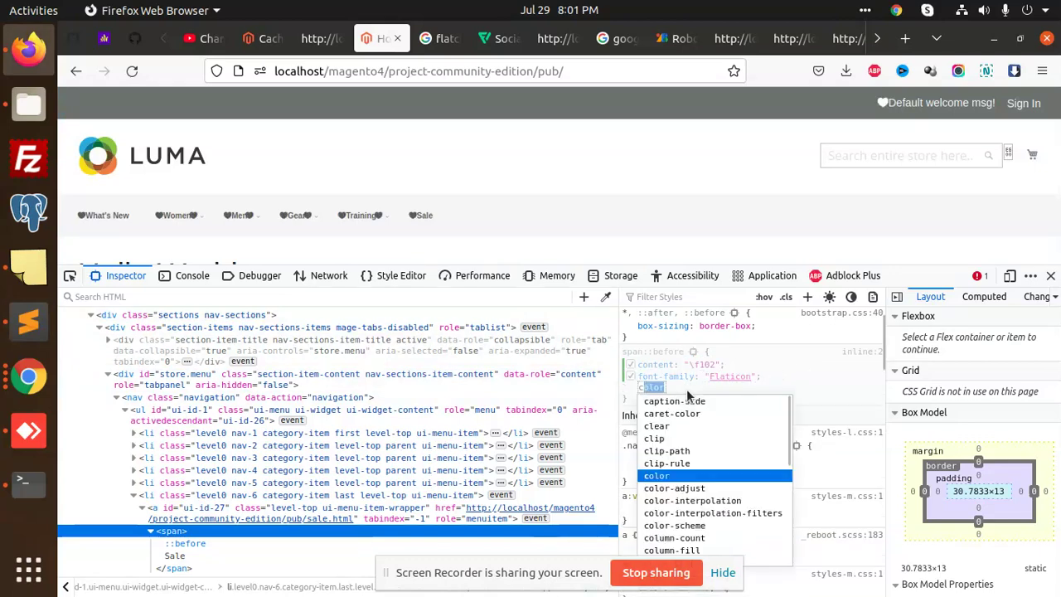
text(o)
key(Tab)
text(re)
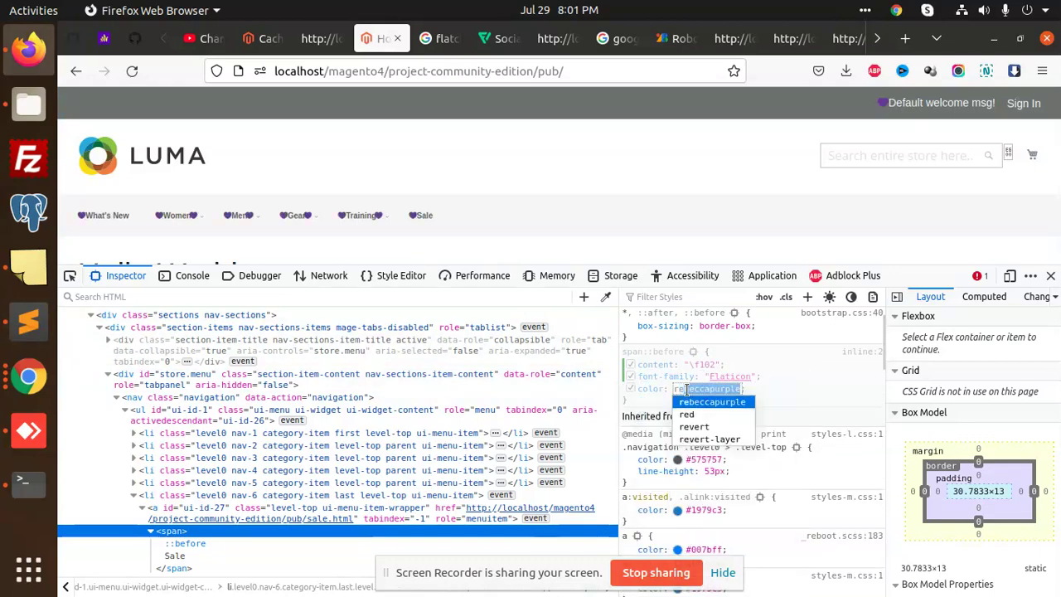
text(d)
key(Return)
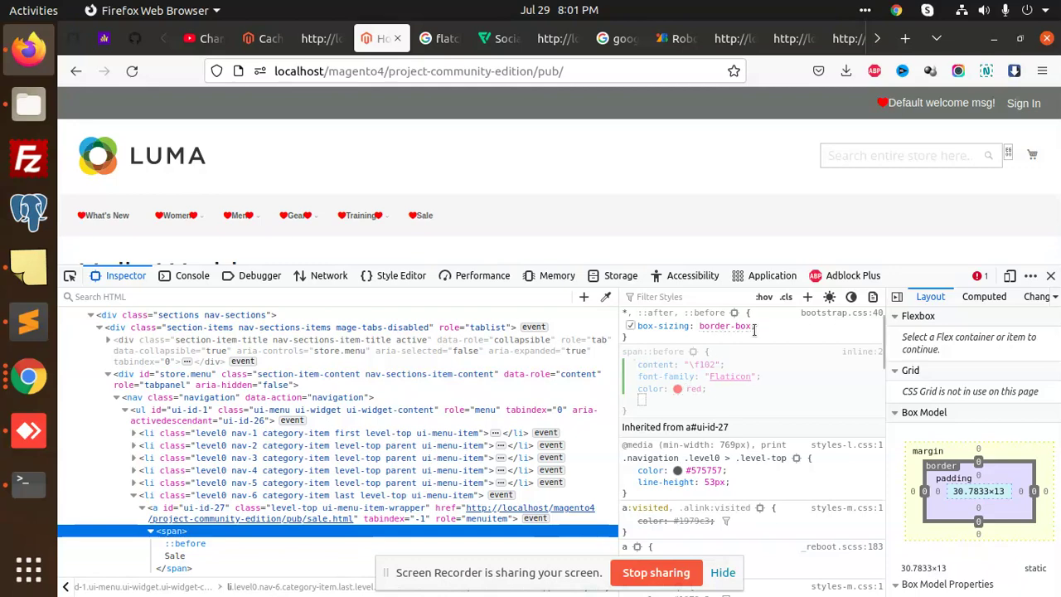
click(28, 104)
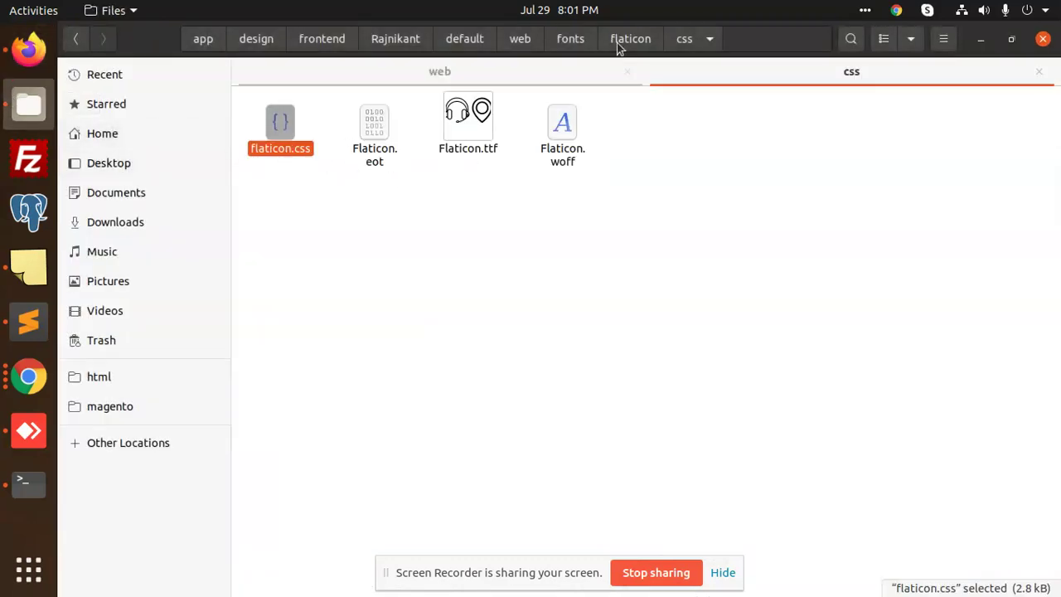
Go up to fonts and back down into flaticon/css in Files.
click(574, 40)
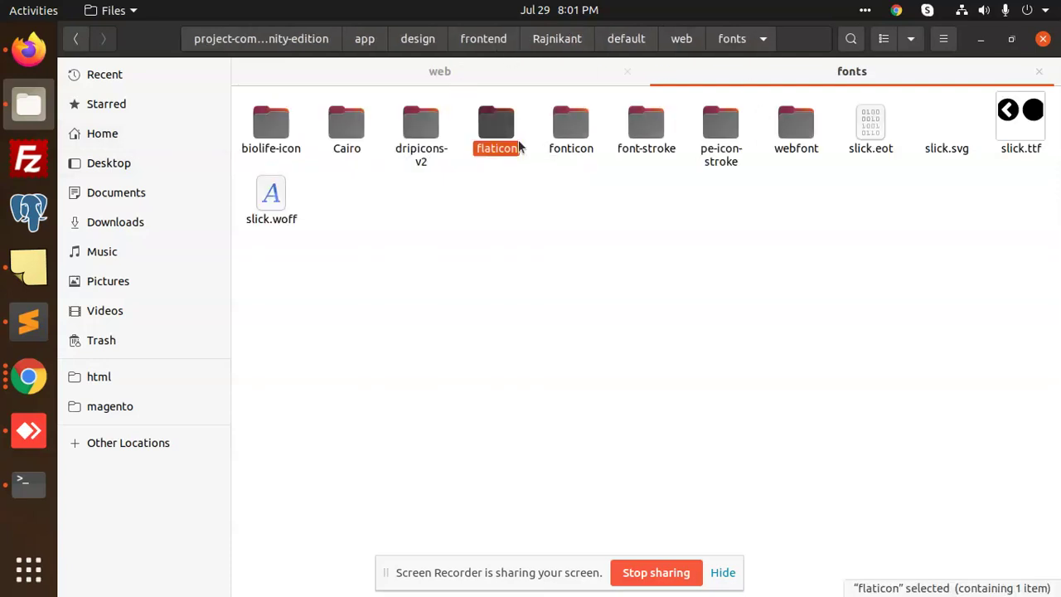
double_click(497, 128)
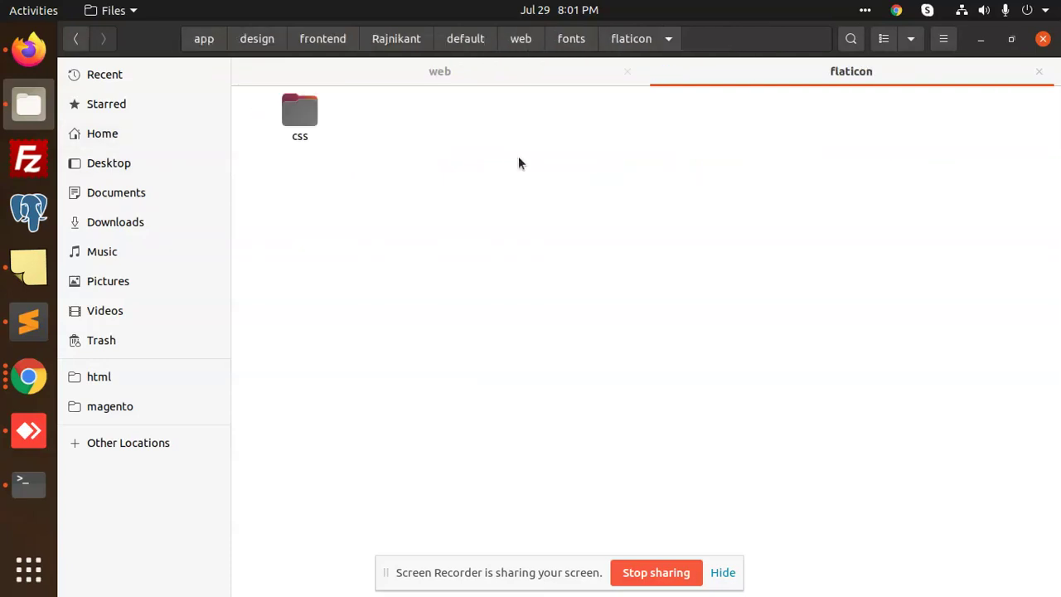
double_click(292, 114)
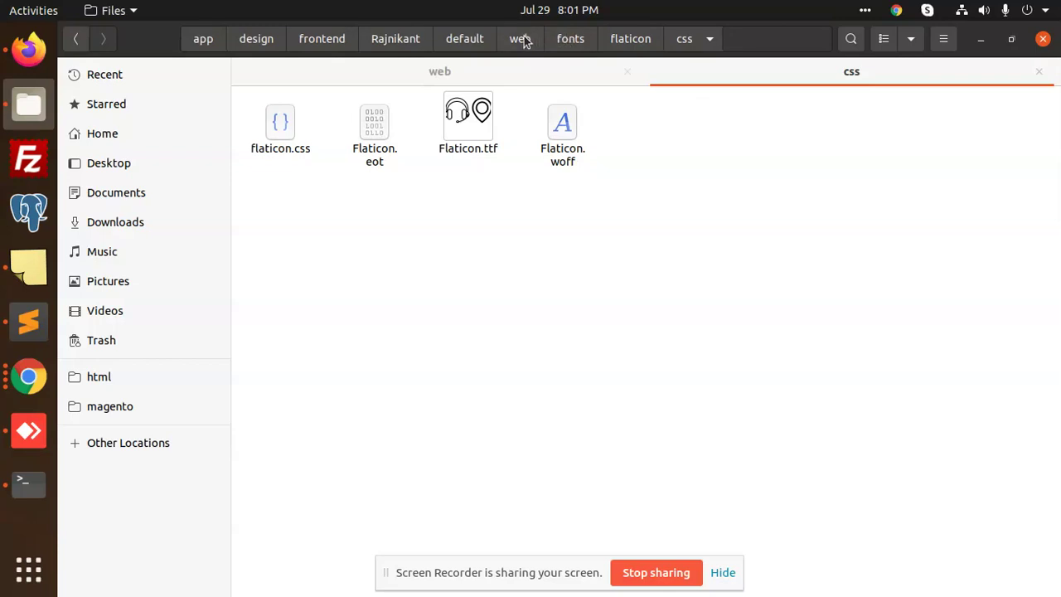
click(28, 322)
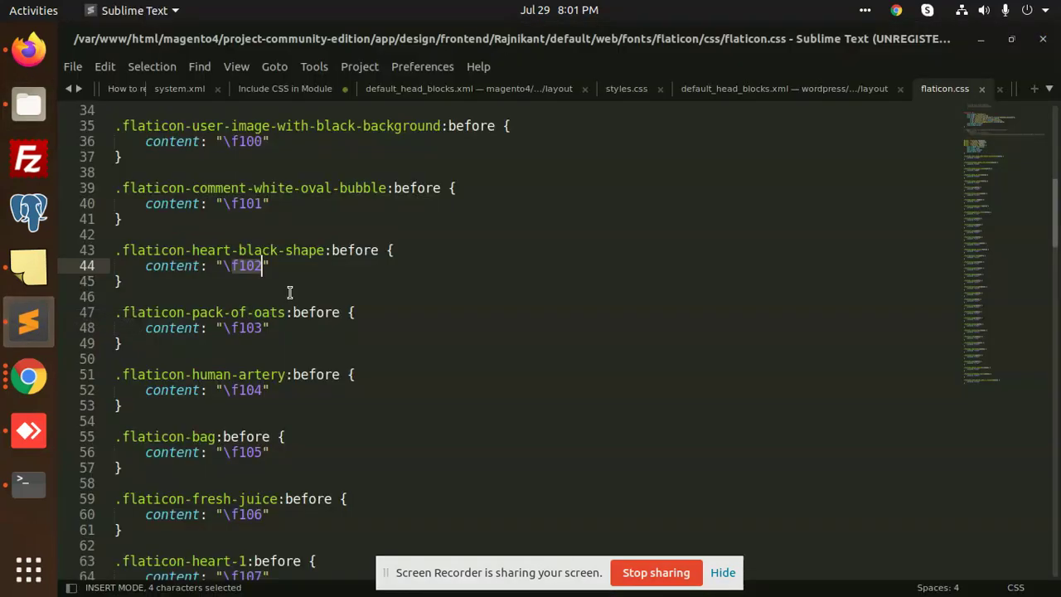
Review the WordPress default_head_blocks.xml stylesheet includes, selecting the biolife-icon and font-stroke lines.
click(759, 93)
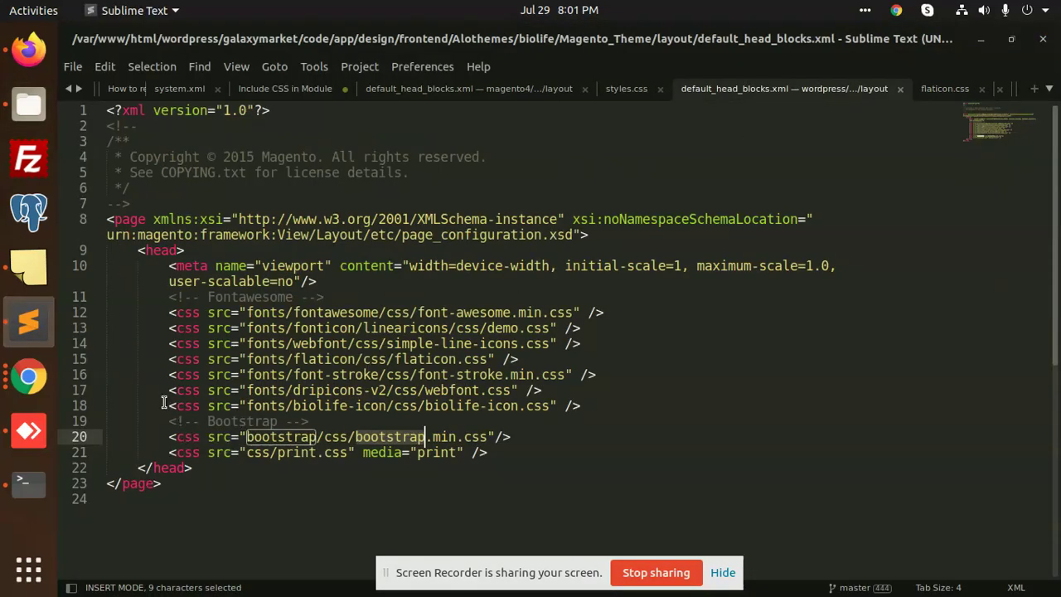
drag(170, 405, 573, 405)
click(538, 394)
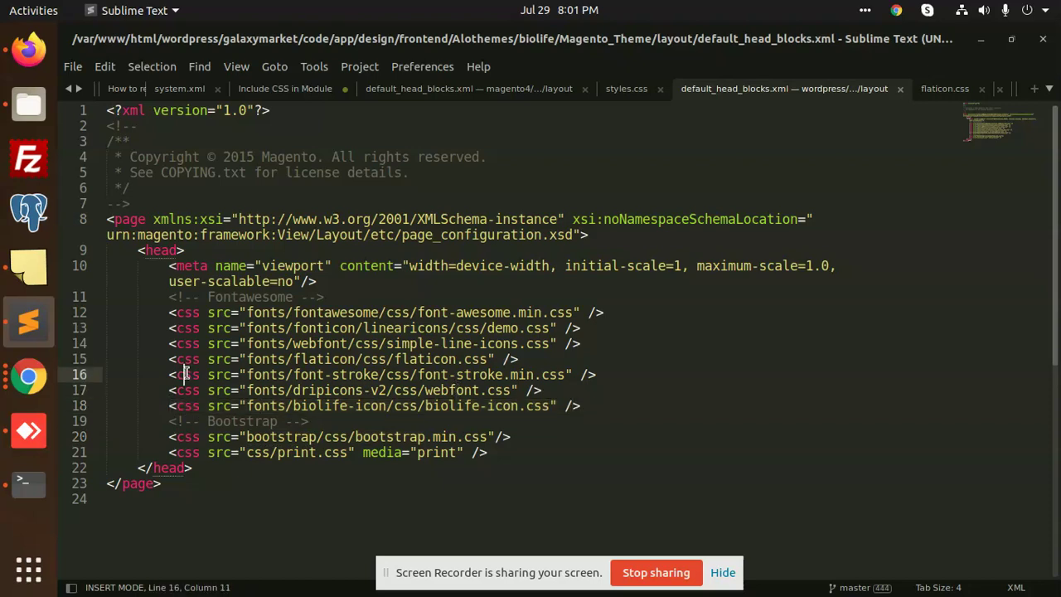
drag(178, 375, 670, 375)
click(583, 383)
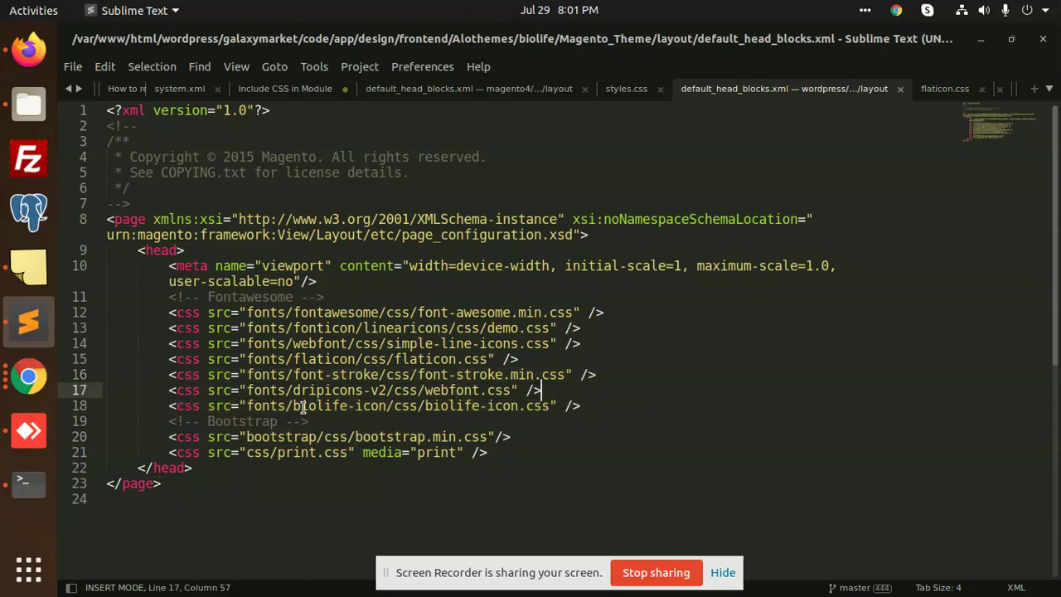
double_click(304, 405)
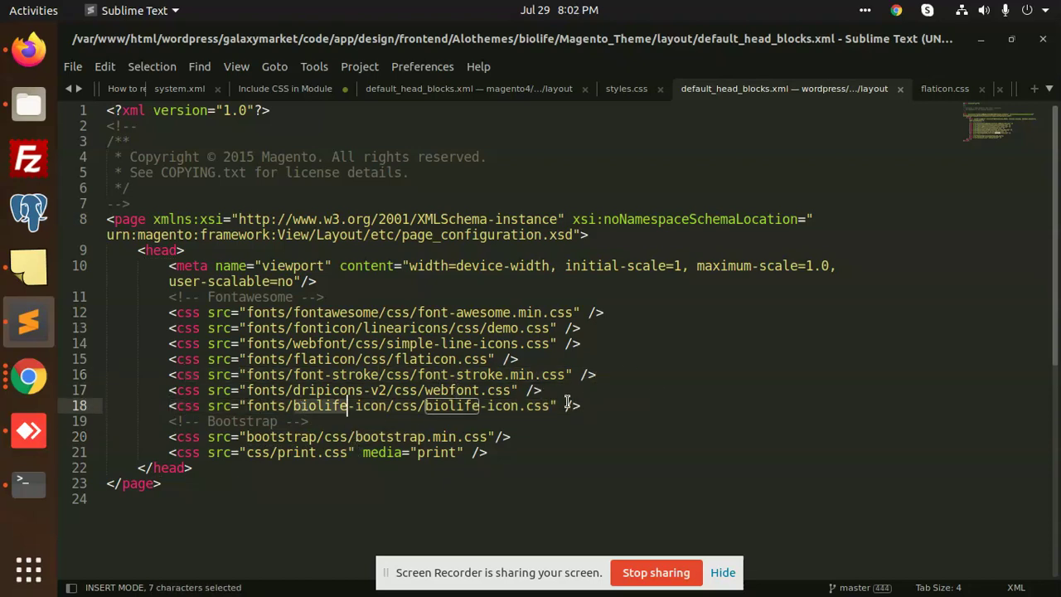